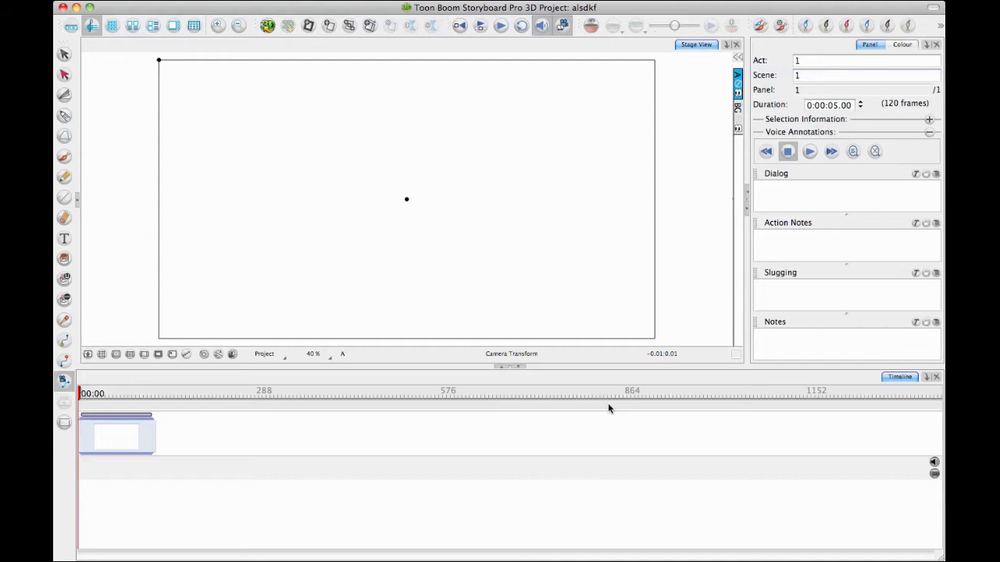
Step: Enlarge the Stage view by shrinking the Timeline, and sketch a rough figure with the Brush in the first panel
{"action": "left_click", "coordinate": [326, 378]}
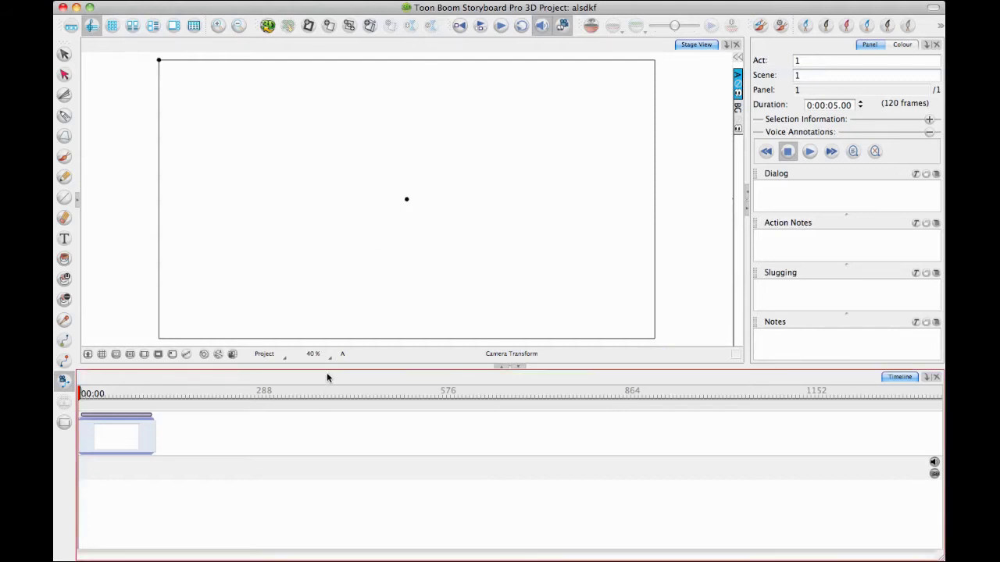
{"action": "left_click_drag", "start_coordinate": [342, 366], "coordinate": [348, 429]}
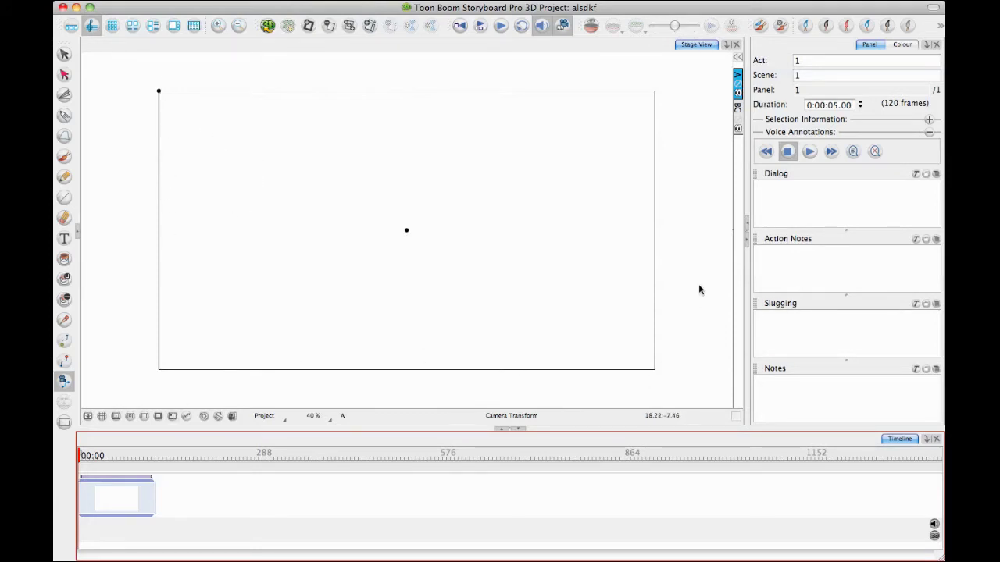
{"action": "left_click", "coordinate": [65, 159]}
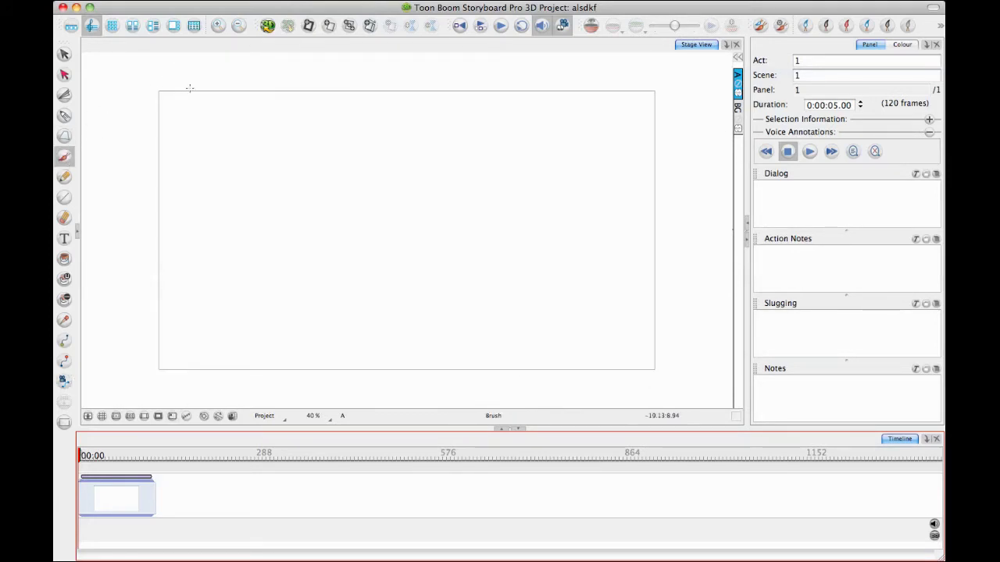
{"action": "mouse_move", "coordinate": [462, 107]}
{"action": "left_mouse_down"}
{"action": "mouse_move", "coordinate": [535, 405]}
{"action": "mouse_move", "coordinate": [549, 406]}
{"action": "left_mouse_up"}
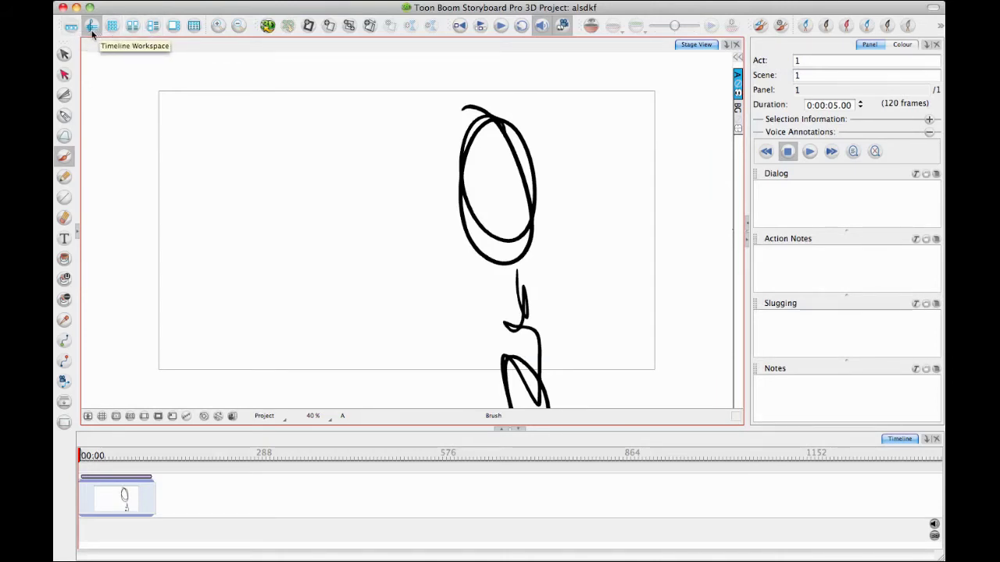
Step: Switch to the workspace listing panels vertically beside their captions, and add a second scene
{"action": "left_click", "coordinate": [153, 30]}
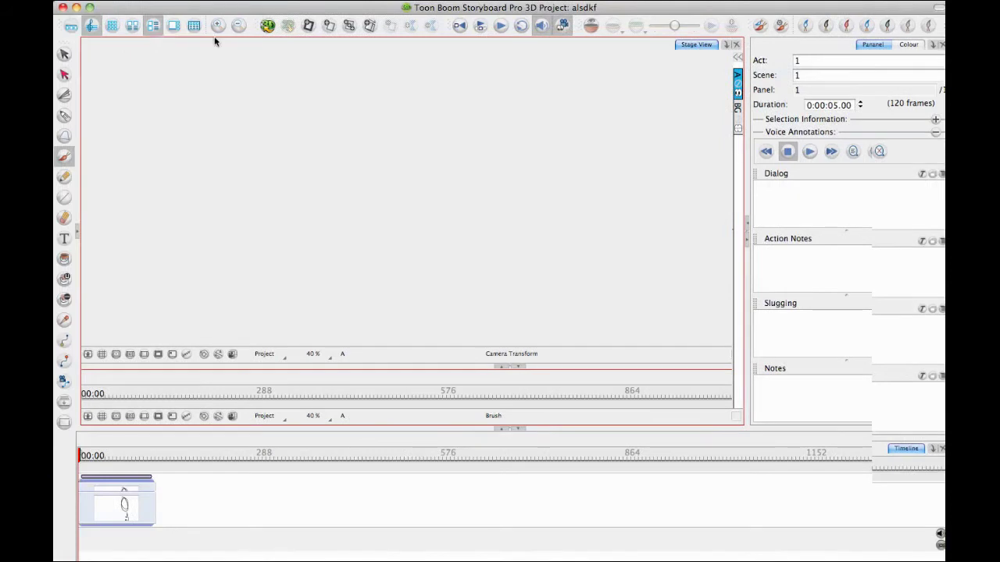
{"action": "left_click", "coordinate": [163, 31]}
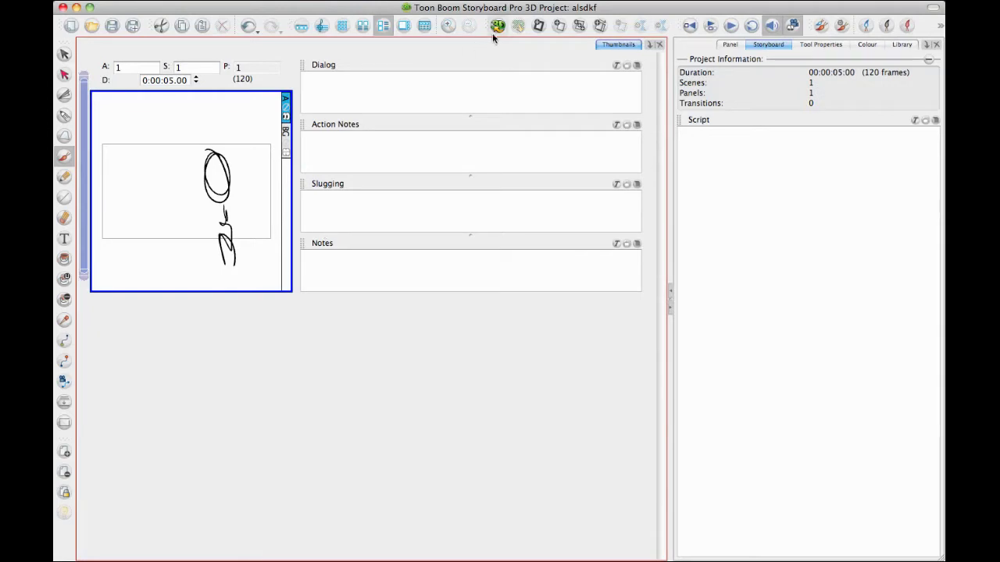
{"action": "left_click", "coordinate": [540, 33]}
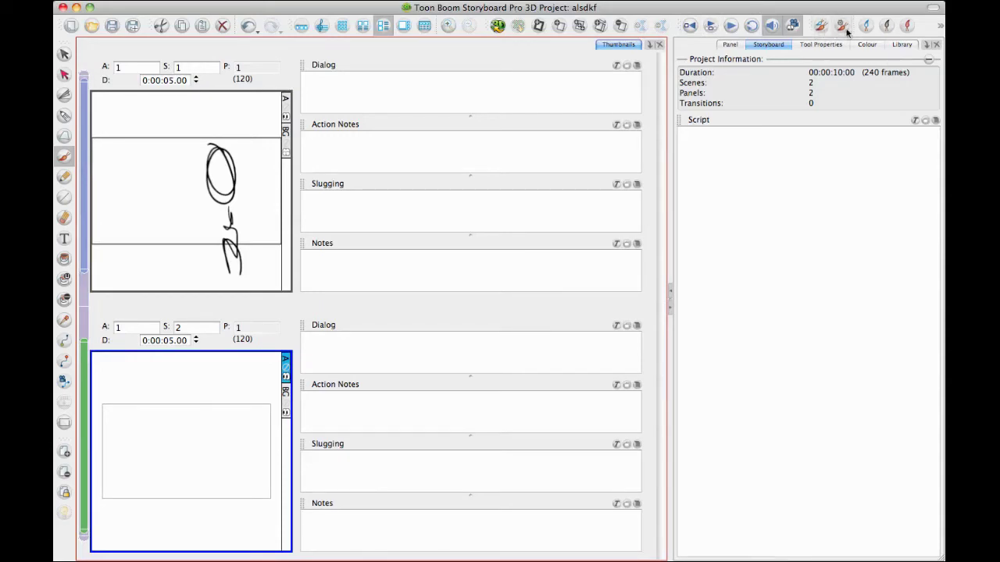
Step: Add the Brush Presets view to the side views and select the Rough preset
{"action": "left_click", "coordinate": [926, 45]}
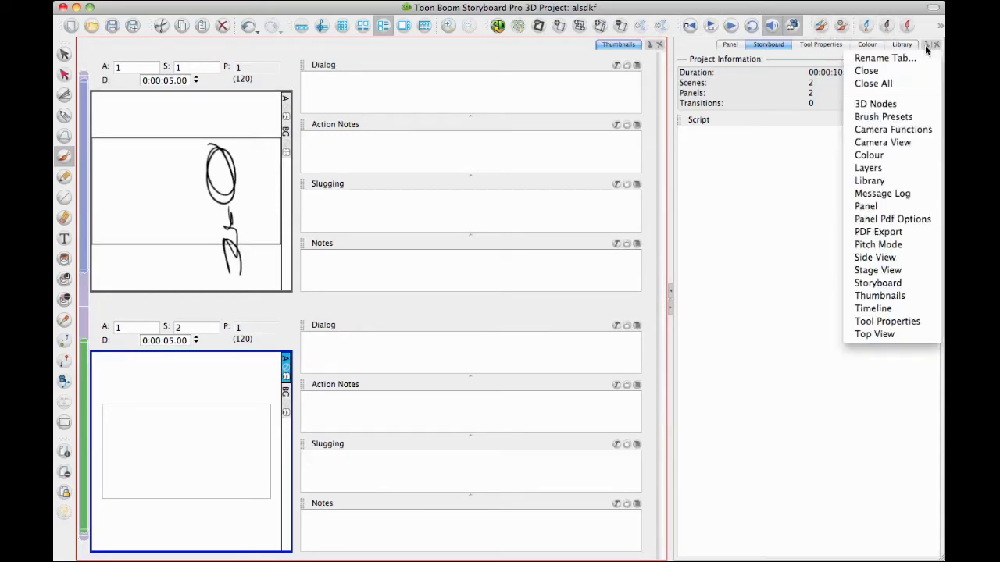
{"action": "left_click", "coordinate": [902, 117]}
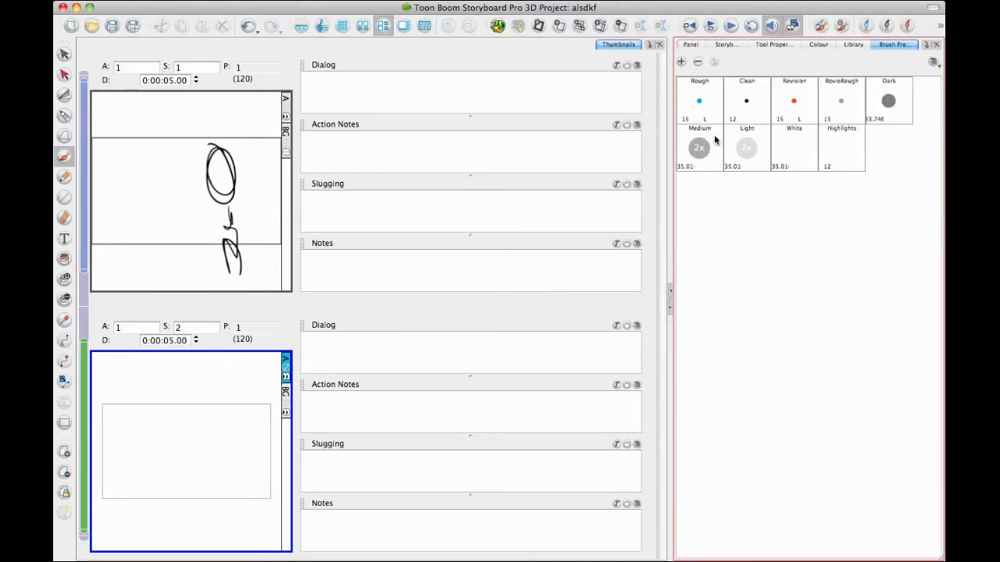
{"action": "left_click", "coordinate": [717, 105]}
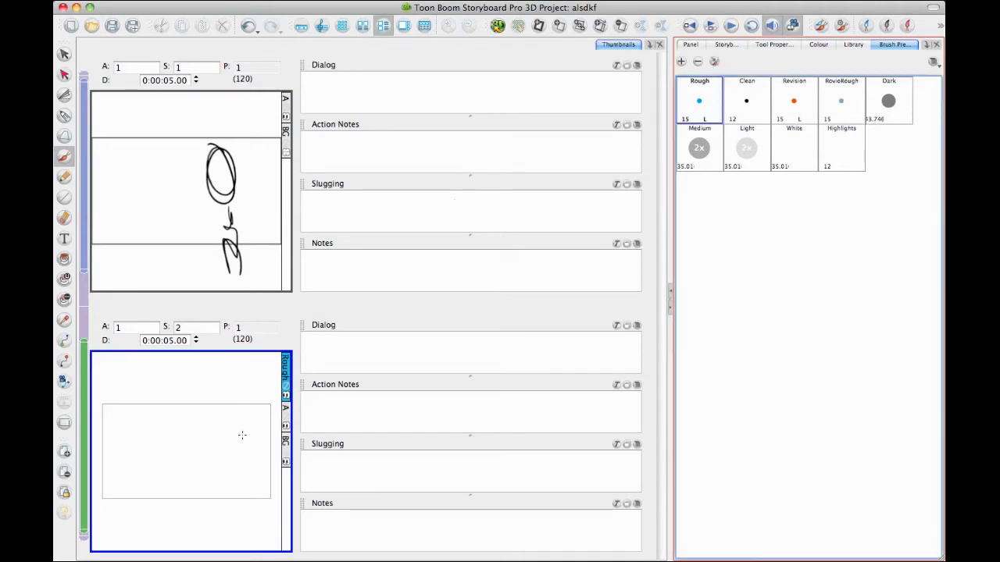
Step: Sketch a waving figure with head, ears, torso and arms in the scene 2 panel using the blue Rough brush
{"action": "mouse_move", "coordinate": [224, 407]}
{"action": "left_mouse_down"}
{"action": "mouse_move", "coordinate": [235, 439]}
{"action": "mouse_move", "coordinate": [215, 438]}
{"action": "mouse_move", "coordinate": [224, 407]}
{"action": "left_mouse_up"}
{"action": "left_click_drag", "start_coordinate": [225, 443], "coordinate": [231, 517]}
{"action": "mouse_move", "coordinate": [225, 461]}
{"action": "left_mouse_down"}
{"action": "mouse_move", "coordinate": [230, 514]}
{"action": "mouse_move", "coordinate": [252, 530]}
{"action": "left_mouse_up"}
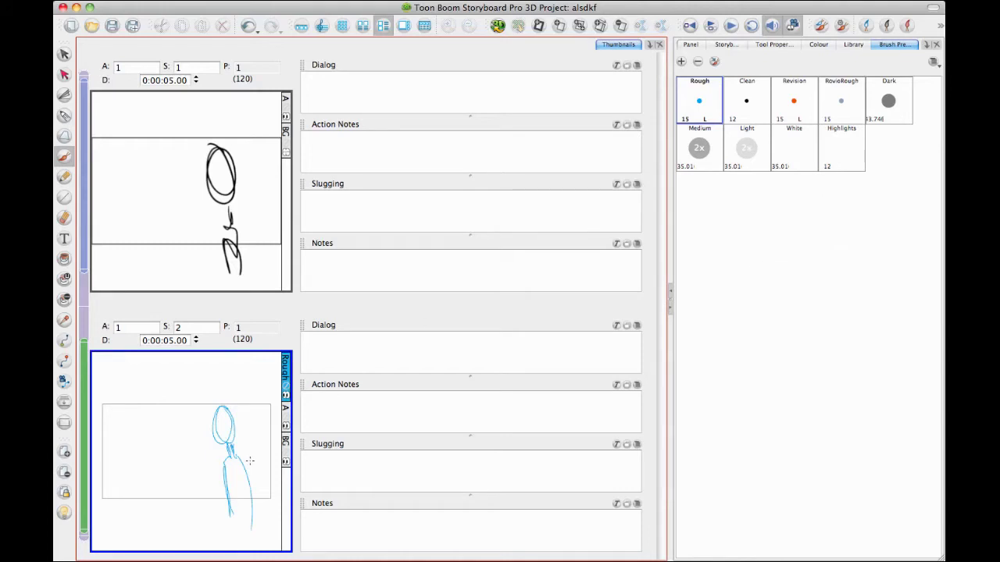
{"action": "mouse_move", "coordinate": [236, 420]}
{"action": "left_mouse_down"}
{"action": "mouse_move", "coordinate": [235, 434]}
{"action": "mouse_move", "coordinate": [213, 435]}
{"action": "left_mouse_up"}
{"action": "left_click_drag", "start_coordinate": [225, 469], "coordinate": [227, 495]}
{"action": "mouse_move", "coordinate": [197, 443]}
{"action": "left_mouse_down"}
{"action": "mouse_move", "coordinate": [218, 465]}
{"action": "mouse_move", "coordinate": [181, 420]}
{"action": "left_mouse_up"}
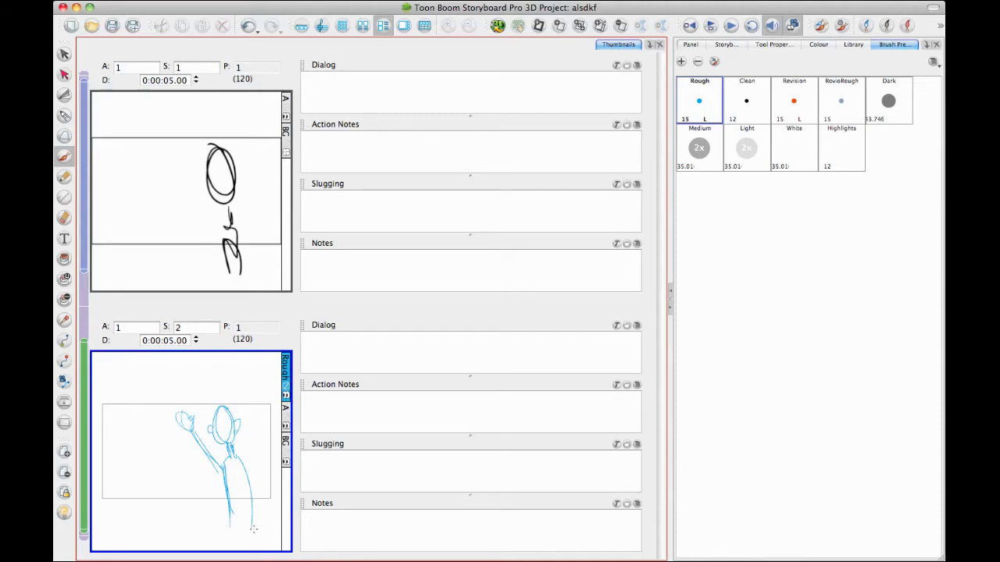
{"action": "left_click_drag", "start_coordinate": [221, 482], "coordinate": [227, 530]}
{"action": "left_click_drag", "start_coordinate": [238, 463], "coordinate": [270, 506]}
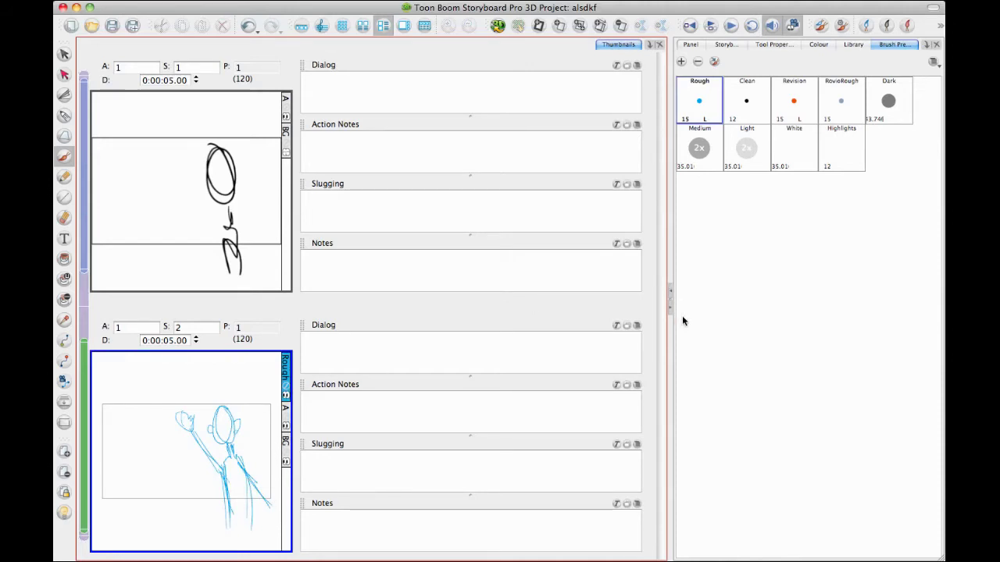
Step: Detach the Library view from its group and dock it back as a tab after Brush Presets
{"action": "left_click", "coordinate": [734, 44]}
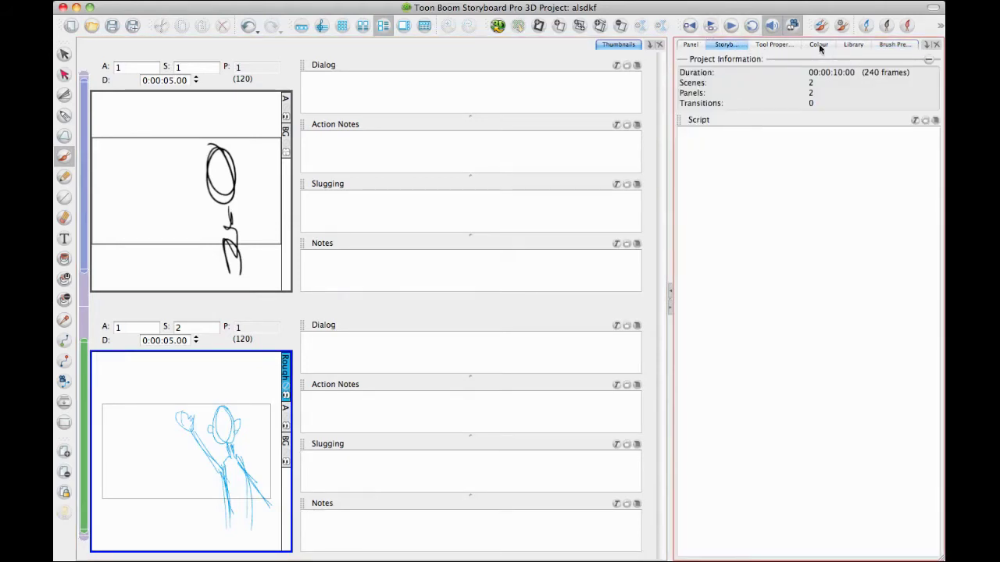
{"action": "left_click", "coordinate": [853, 46]}
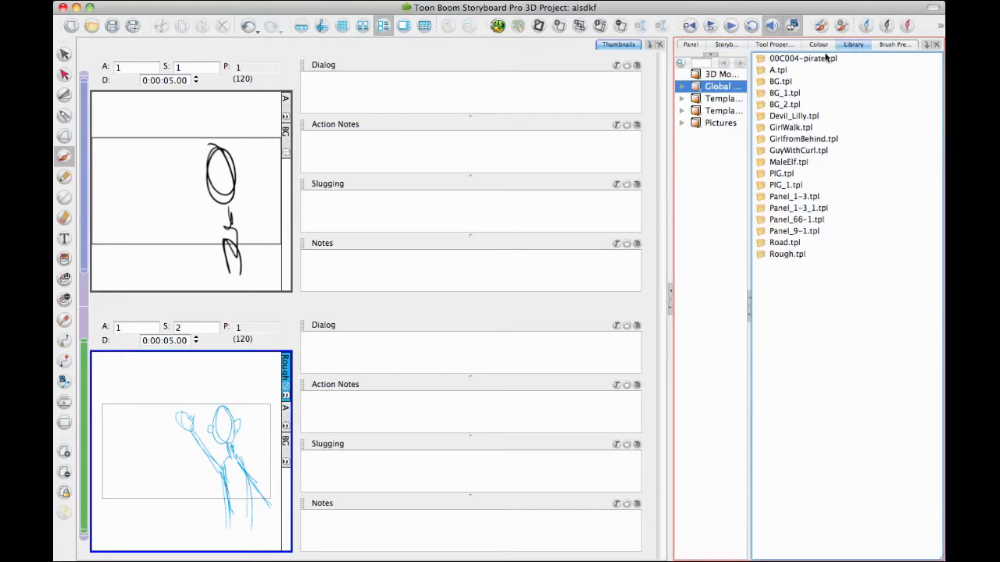
{"action": "mouse_move", "coordinate": [791, 196]}
{"action": "left_mouse_down"}
{"action": "mouse_move", "coordinate": [836, 200]}
{"action": "mouse_move", "coordinate": [544, 212]}
{"action": "mouse_move", "coordinate": [518, 231]}
{"action": "left_mouse_up"}
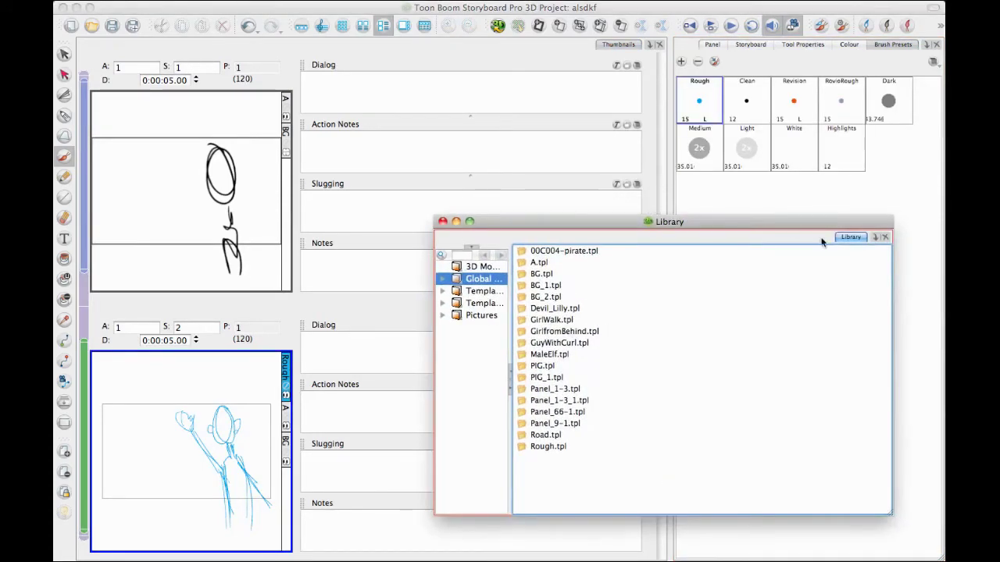
{"action": "left_click_drag", "start_coordinate": [855, 242], "coordinate": [690, 343]}
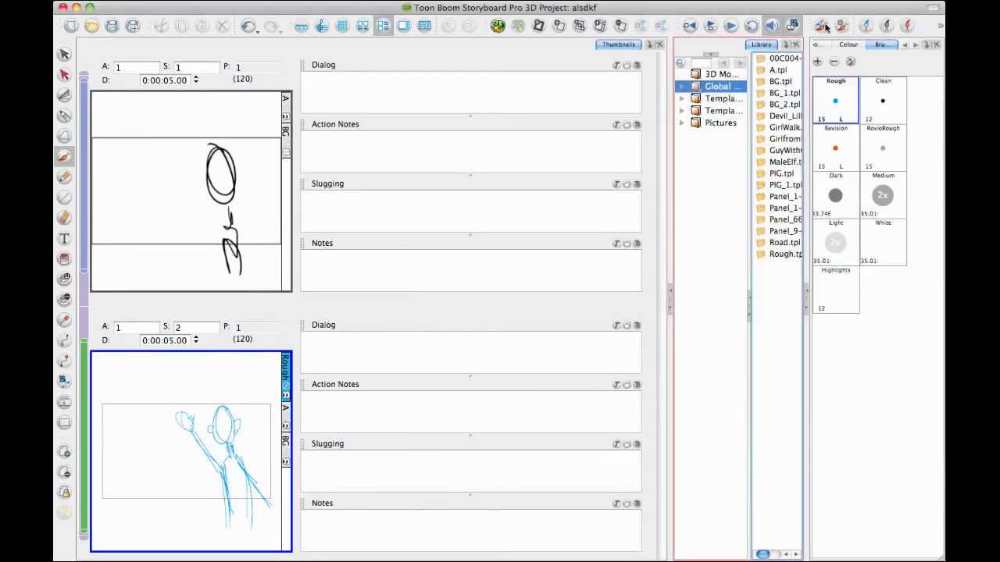
{"action": "left_click_drag", "start_coordinate": [766, 45], "coordinate": [691, 486]}
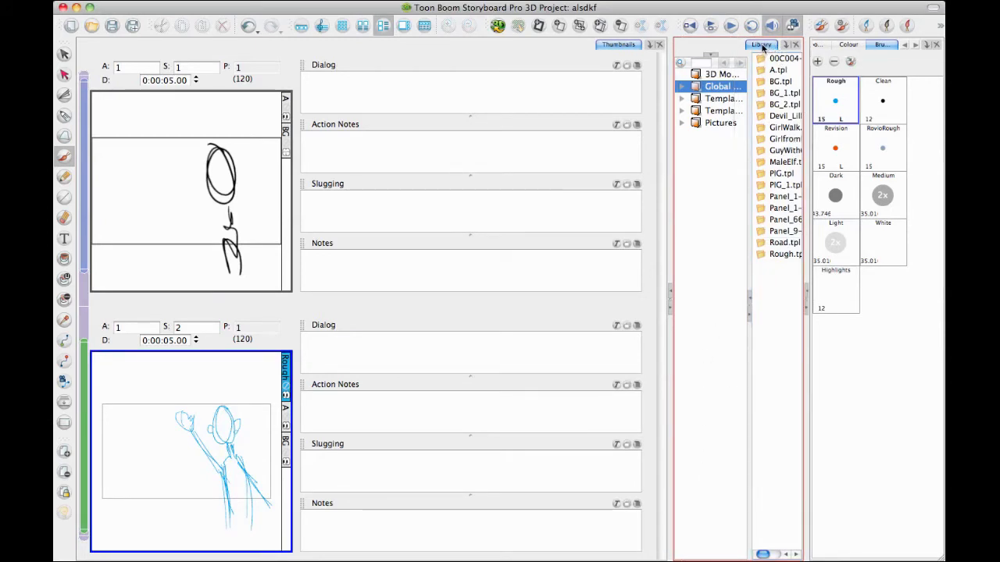
{"action": "mouse_move", "coordinate": [764, 46]}
{"action": "left_mouse_down"}
{"action": "mouse_move", "coordinate": [831, 59]}
{"action": "mouse_move", "coordinate": [875, 47]}
{"action": "mouse_move", "coordinate": [860, 42]}
{"action": "left_mouse_up"}
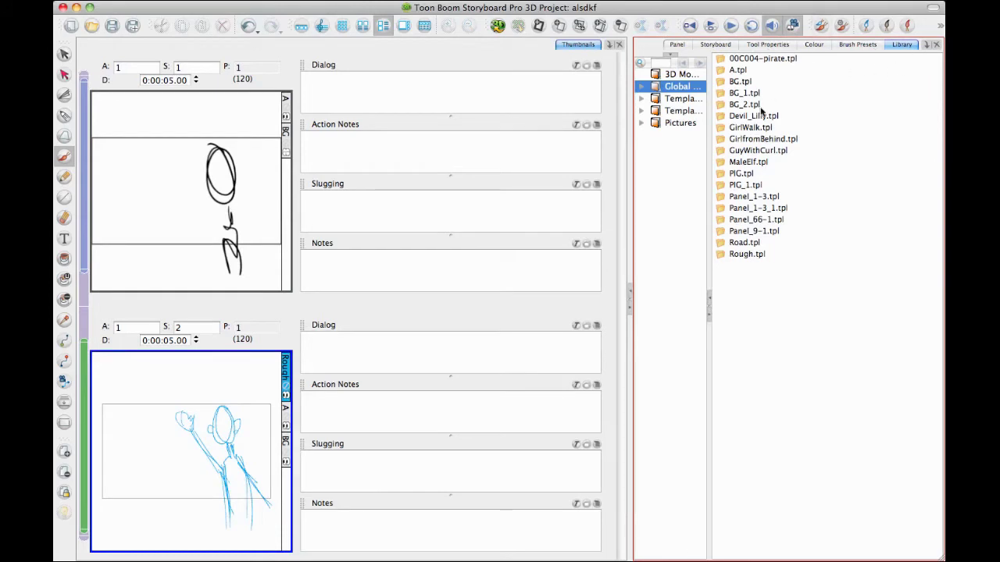
Step: Import the Three Little Pigs story text from the Scripts folder into the storyboard's Script caption
{"action": "left_click", "coordinate": [716, 45]}
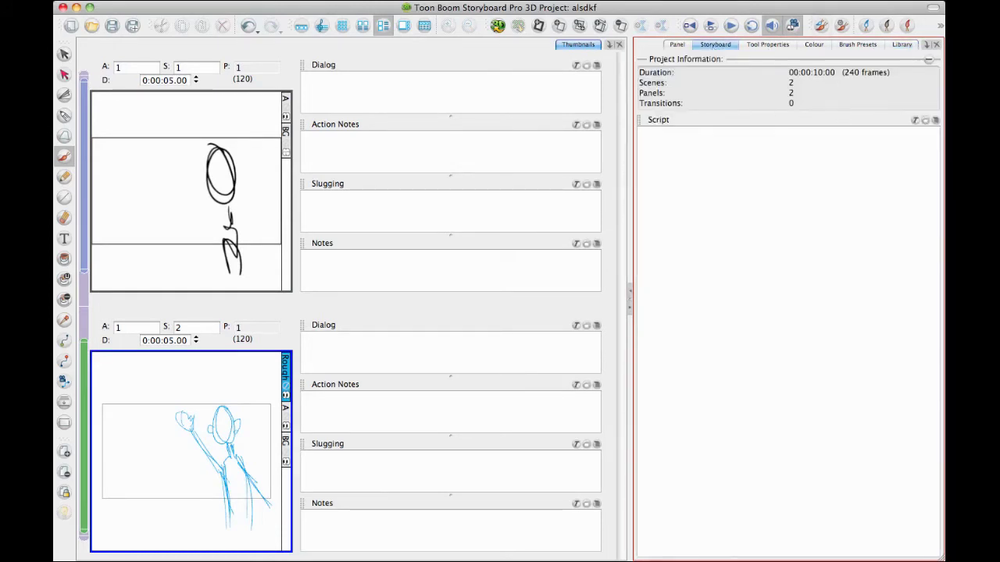
{"action": "left_click", "coordinate": [935, 120]}
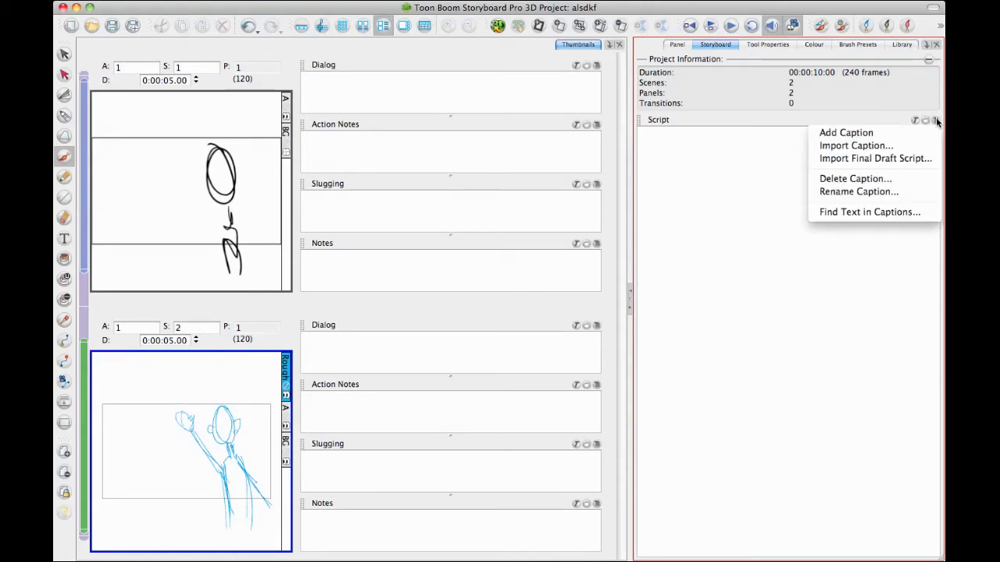
{"action": "left_click", "coordinate": [898, 153]}
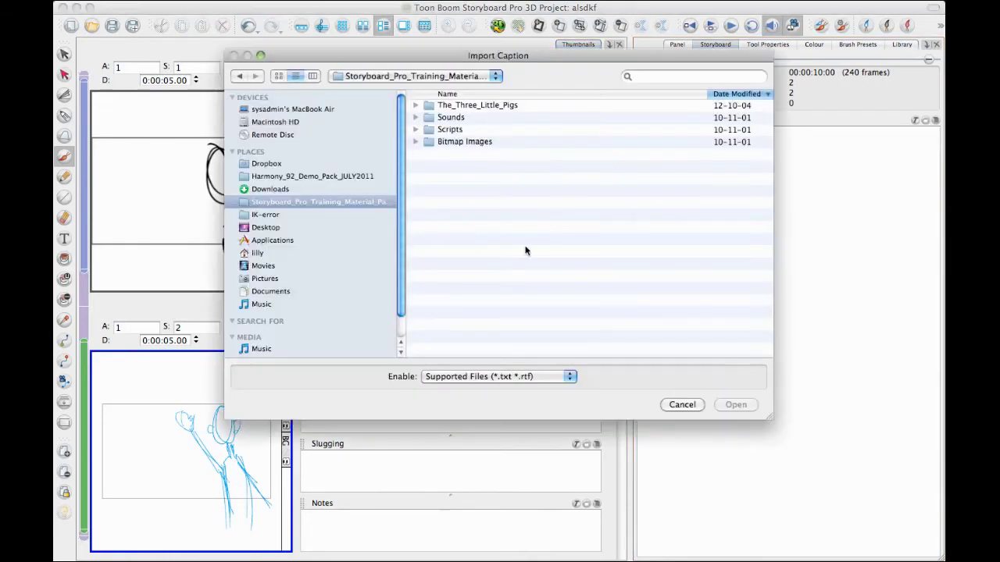
{"action": "double_click", "coordinate": [451, 131]}
{"action": "left_click", "coordinate": [538, 106]}
{"action": "left_click", "coordinate": [736, 404]}
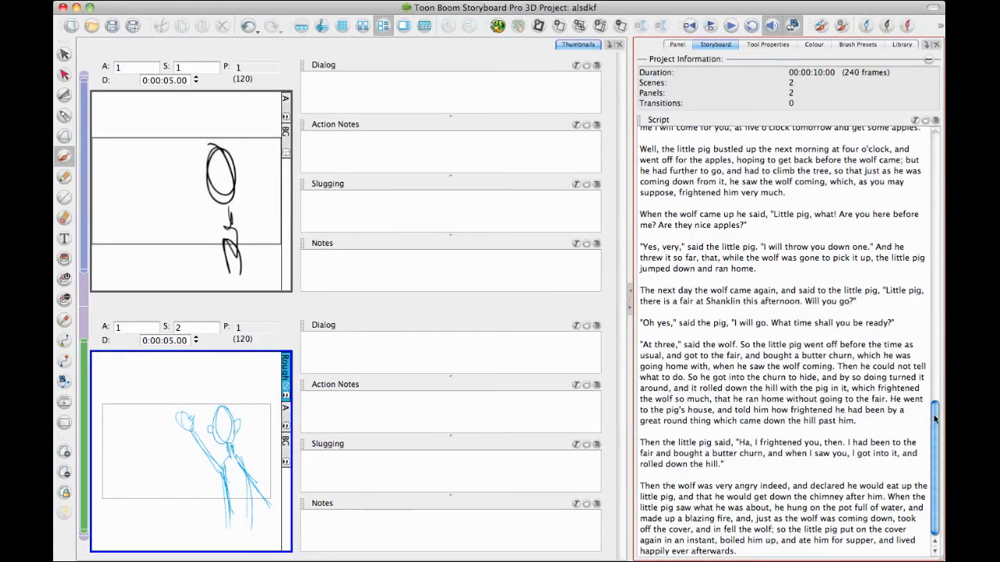
Step: Copy the script passage starting "Presently came along a wolf" into scene 1's Dialog caption
{"action": "left_click_drag", "start_coordinate": [935, 419], "coordinate": [938, 157]}
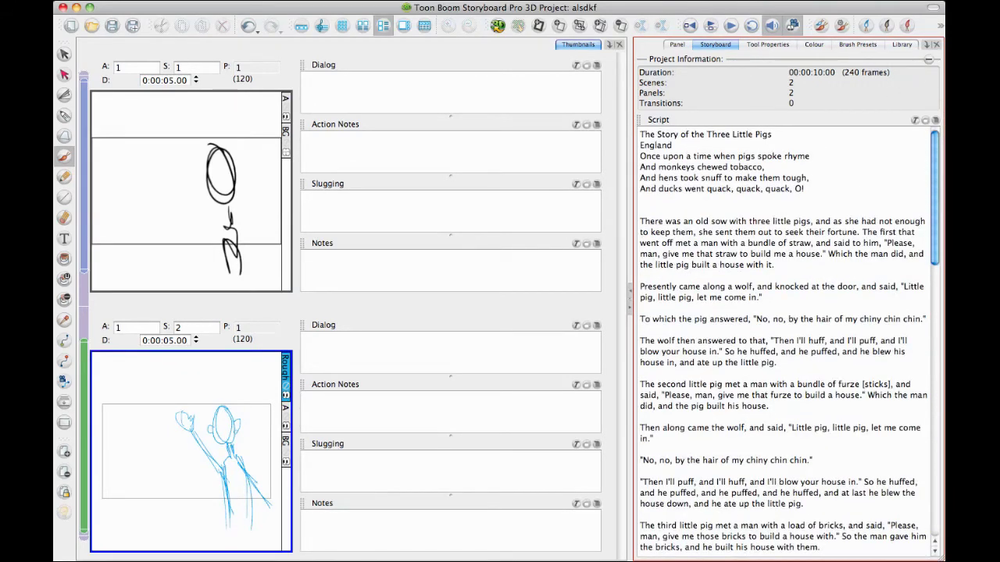
{"action": "left_click_drag", "start_coordinate": [762, 298], "coordinate": [639, 286]}
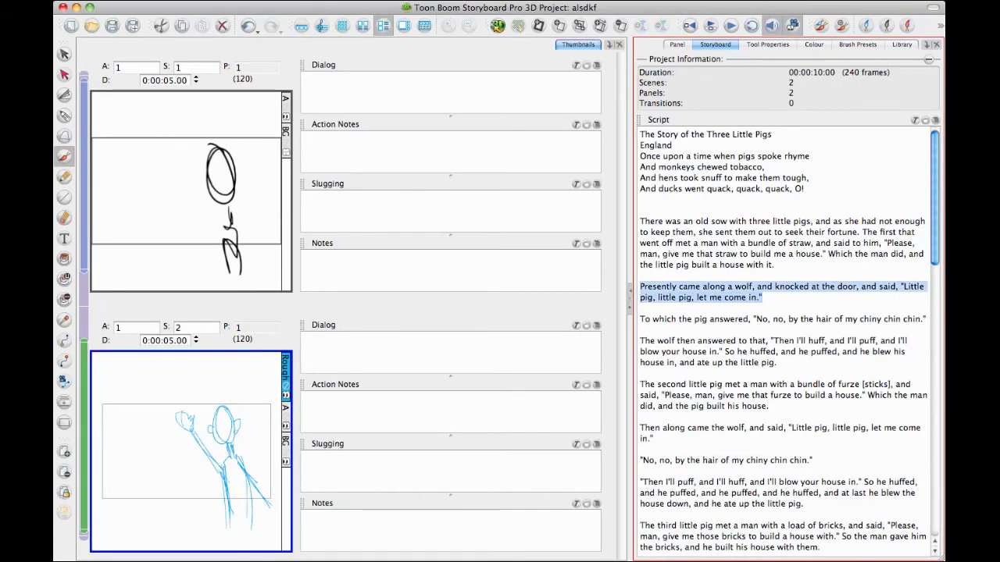
{"action": "left_click_drag", "start_coordinate": [703, 292], "coordinate": [394, 86]}
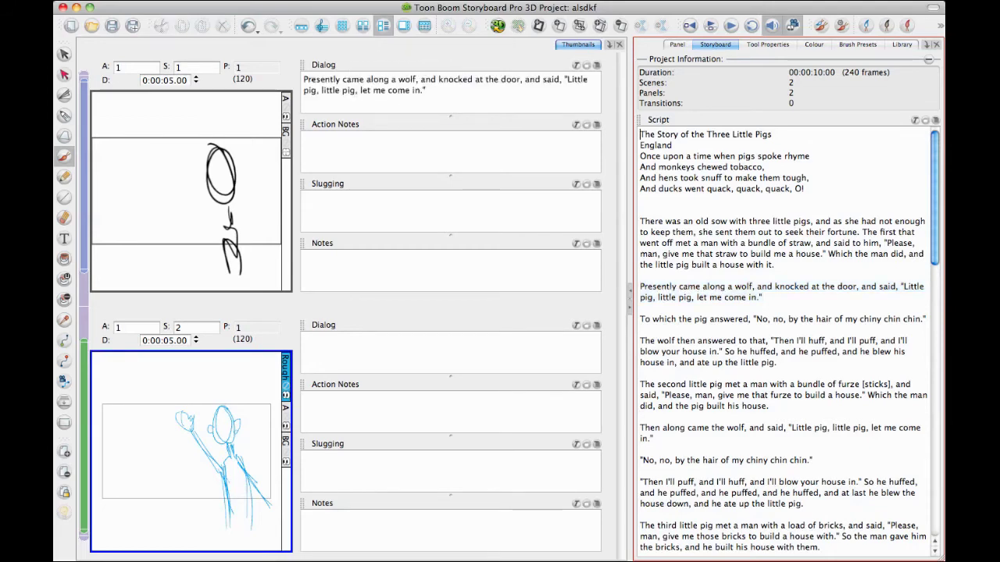
Step: Copy the script line "No, no, by the hair of my chiny chin chin." into scene 2's Dialog caption
{"action": "scroll", "coordinate": [781, 343], "scroll_direction": "down", "scroll_amount": 6}
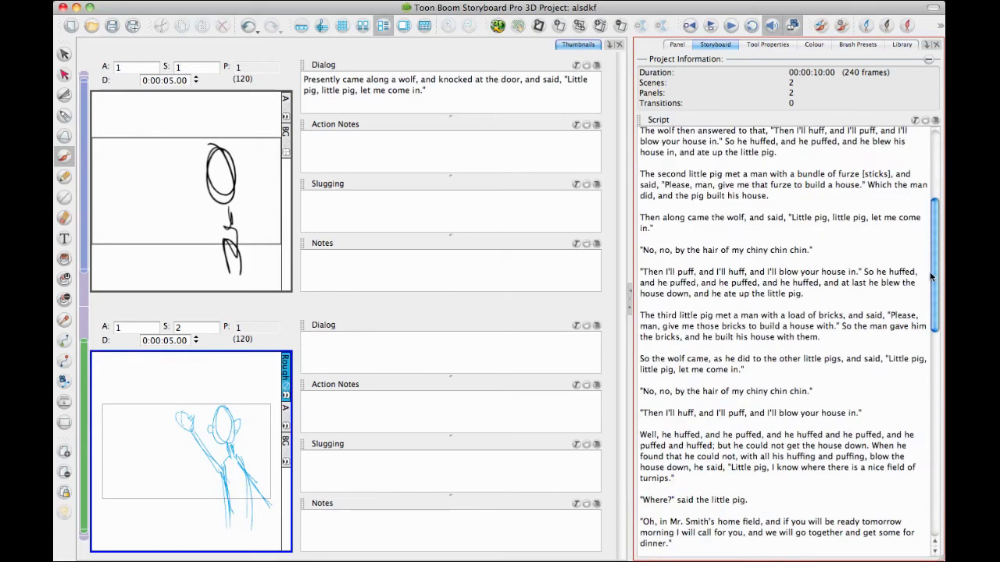
{"action": "scroll", "coordinate": [781, 343], "scroll_direction": "up", "scroll_amount": 3}
{"action": "left_click_drag", "start_coordinate": [814, 348], "coordinate": [437, 344]}
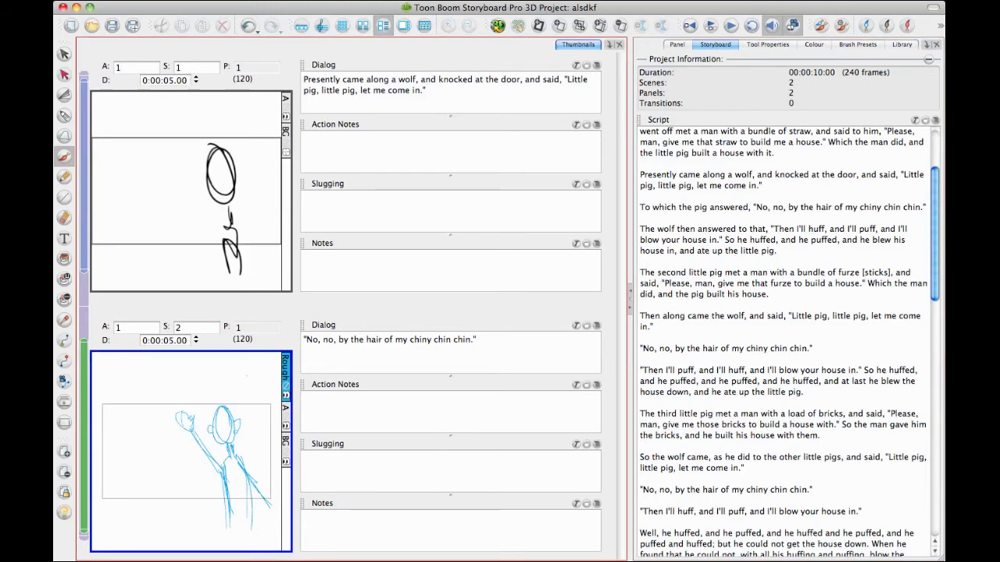
Step: Switch to the workspace with the Stage view above the thumbnails, and dock the Colour view as a tab beside Tool Properties
{"action": "left_click", "coordinate": [301, 27]}
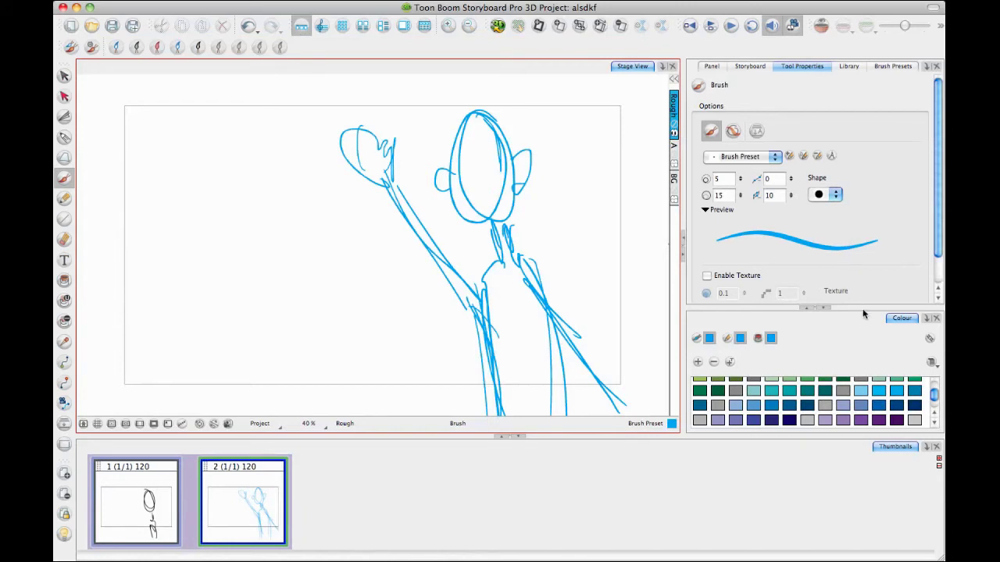
{"action": "left_click_drag", "start_coordinate": [874, 308], "coordinate": [857, 263]}
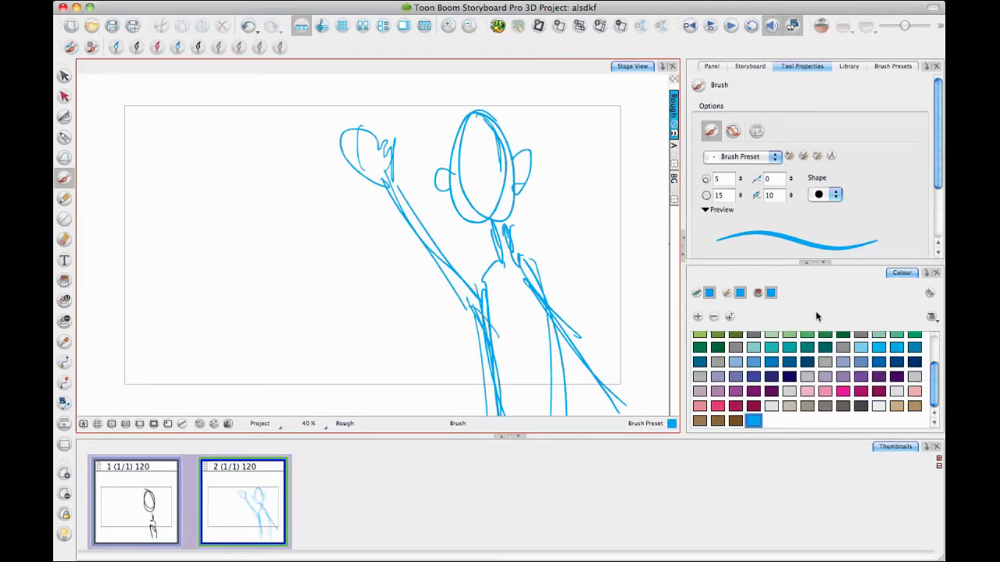
{"action": "left_click_drag", "start_coordinate": [903, 271], "coordinate": [801, 65]}
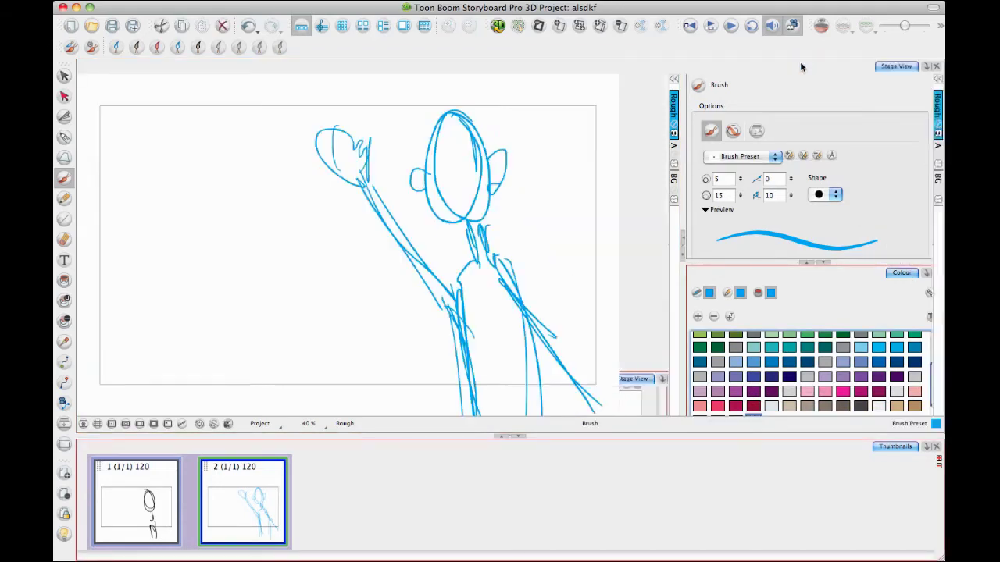
Step: Examine the Brush options in Tool Properties and the swatches in the Colour view, alternating between the two
{"action": "left_click", "coordinate": [773, 67]}
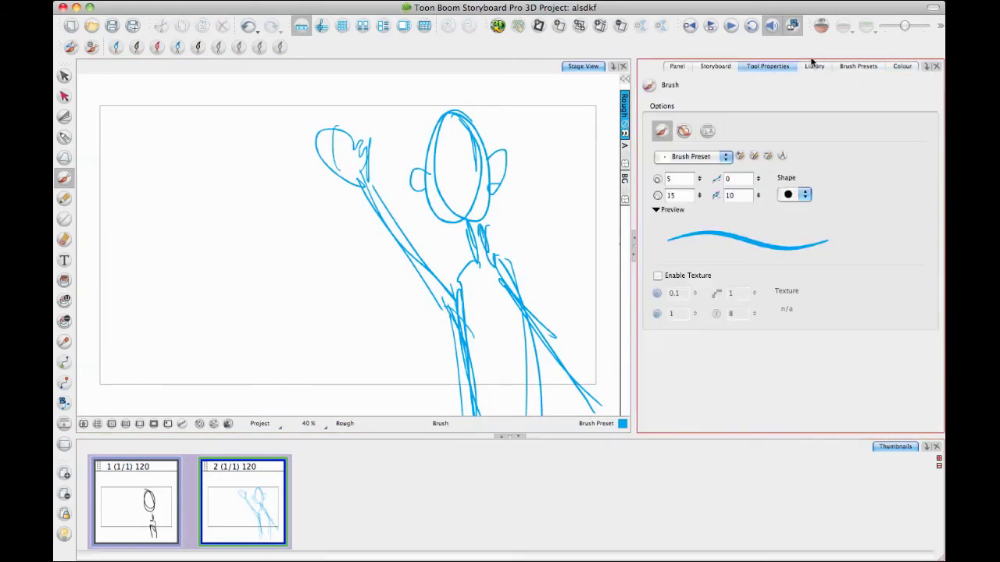
{"action": "left_click", "coordinate": [900, 67]}
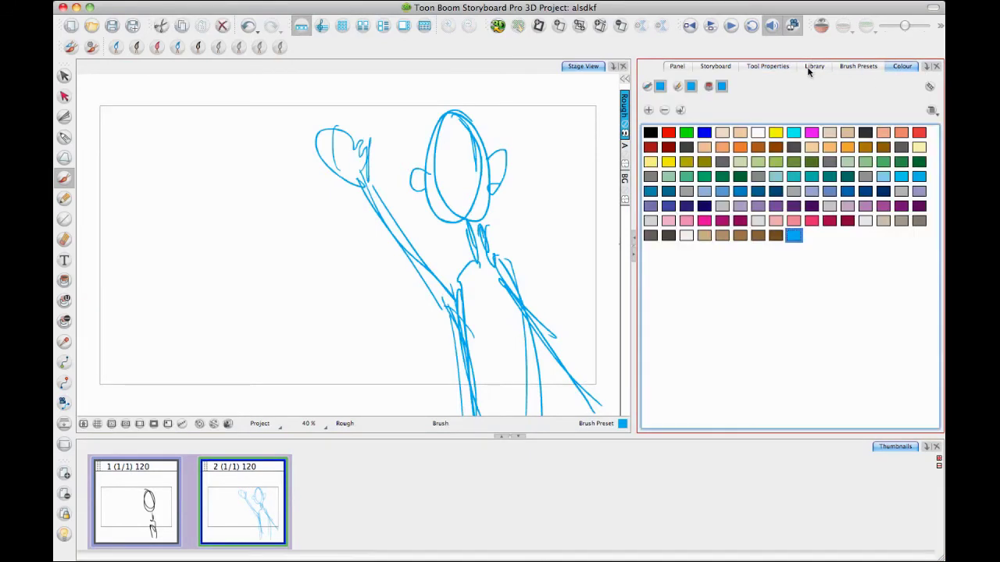
{"action": "left_click", "coordinate": [773, 67]}
{"action": "left_click", "coordinate": [896, 66]}
{"action": "left_click", "coordinate": [782, 67]}
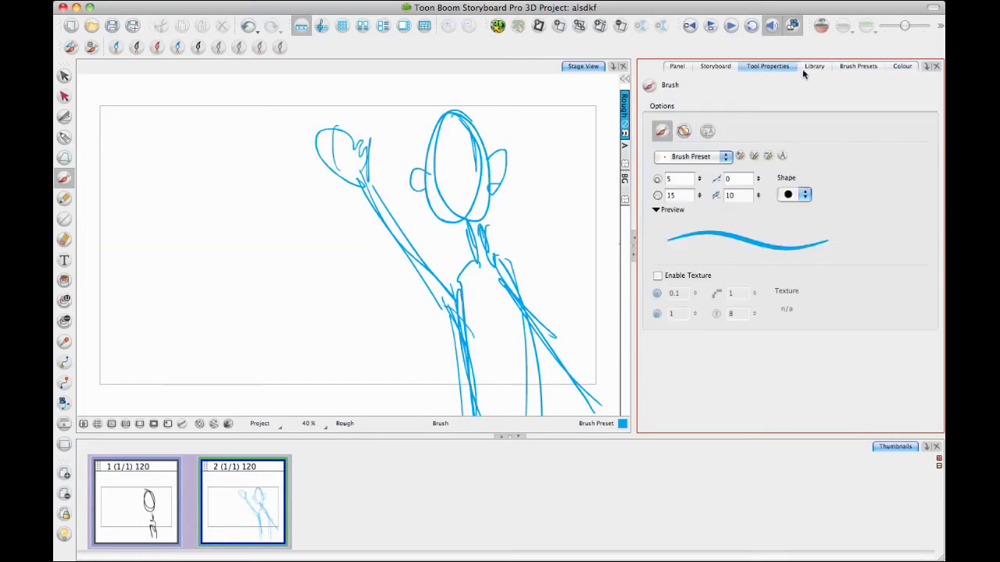
{"action": "left_click", "coordinate": [900, 66]}
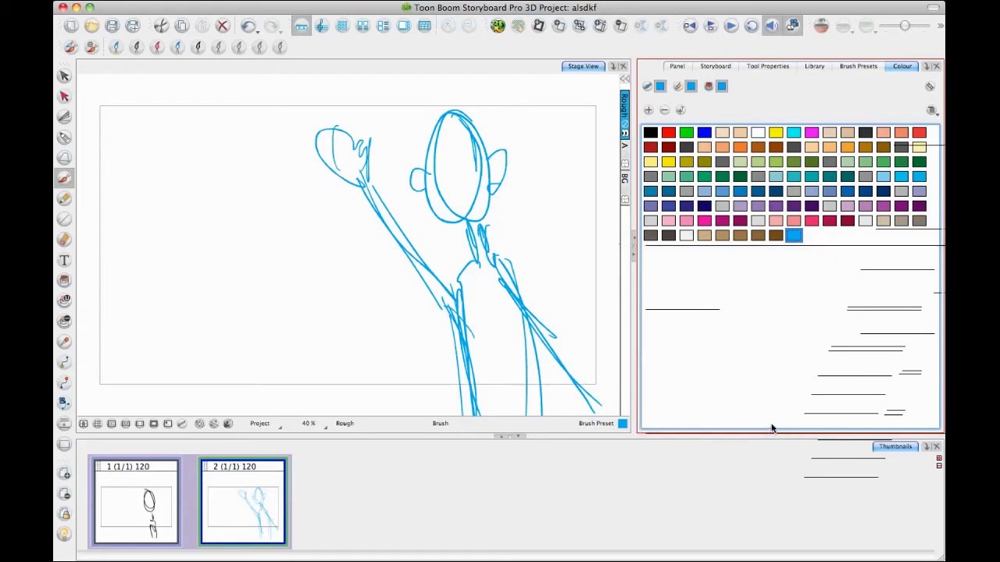
Step: Dock the Colour view beneath the tabbed views and compare Tool Properties with Brush Presets, leaving Brush Presets in front
{"action": "left_click_drag", "start_coordinate": [777, 426], "coordinate": [783, 407]}
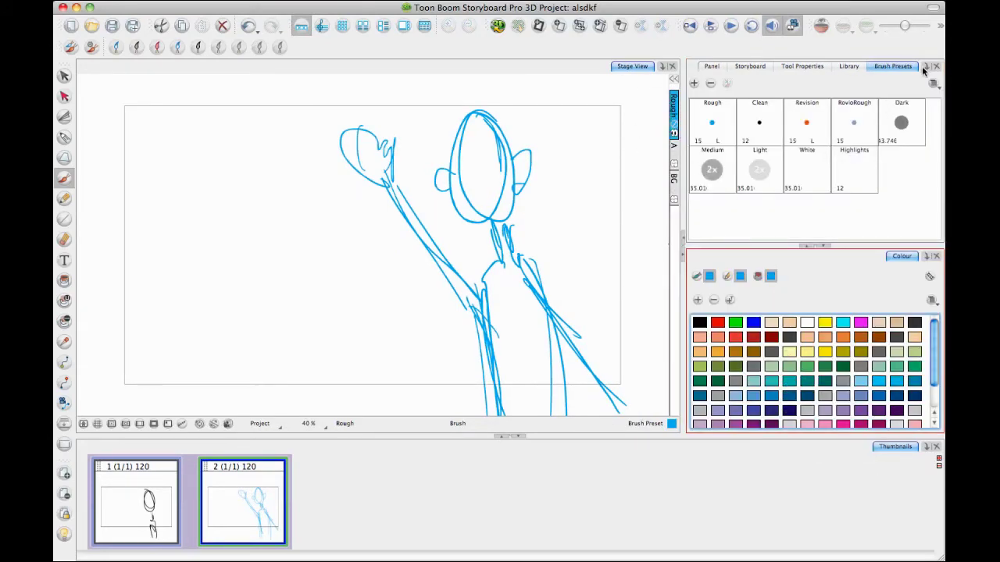
{"action": "left_click", "coordinate": [811, 67]}
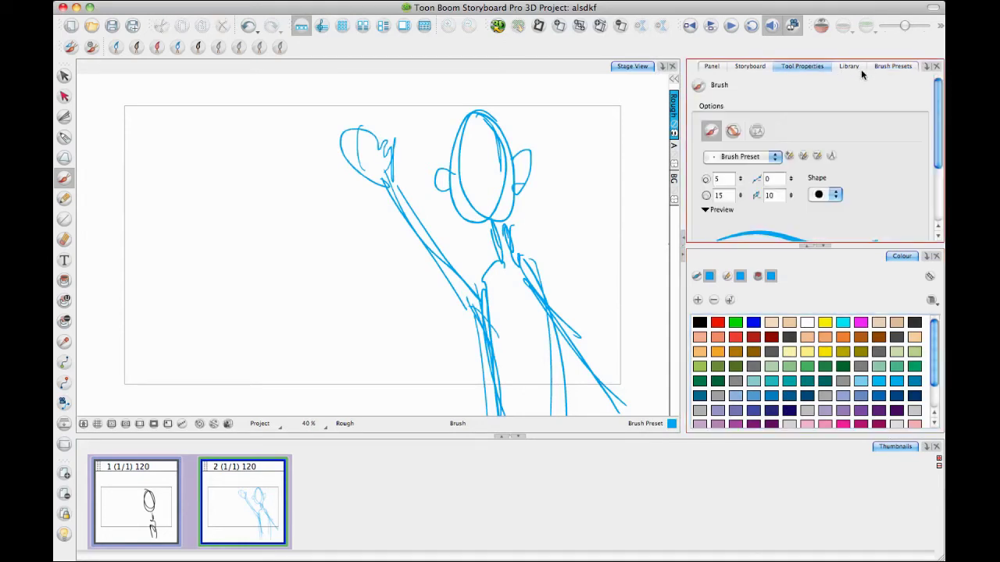
{"action": "left_click", "coordinate": [889, 65]}
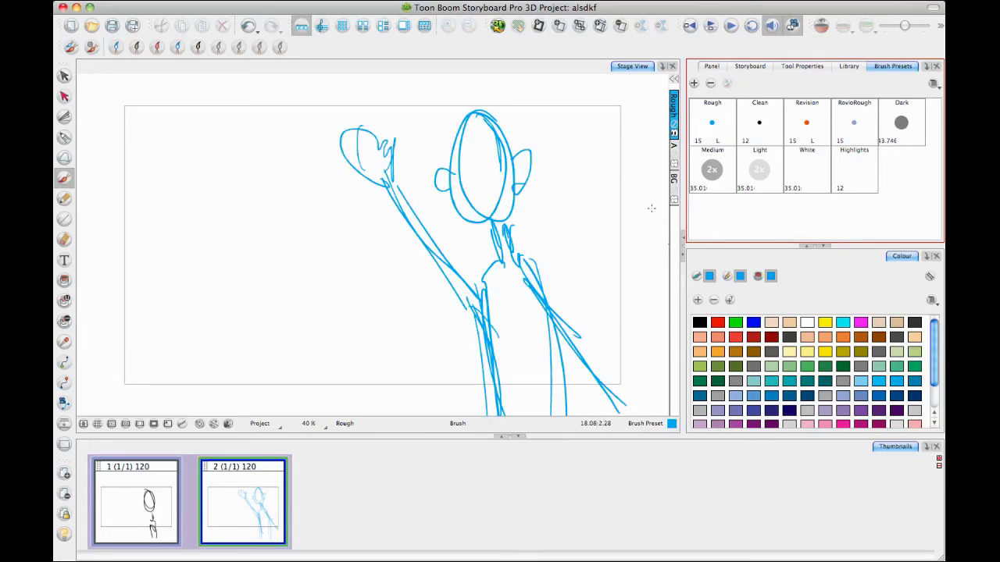
Step: With the Rough brush preset, sketch the jaw, zigzag fringe and shaggy hair around the head of panel 2's character
{"action": "left_click", "coordinate": [720, 121]}
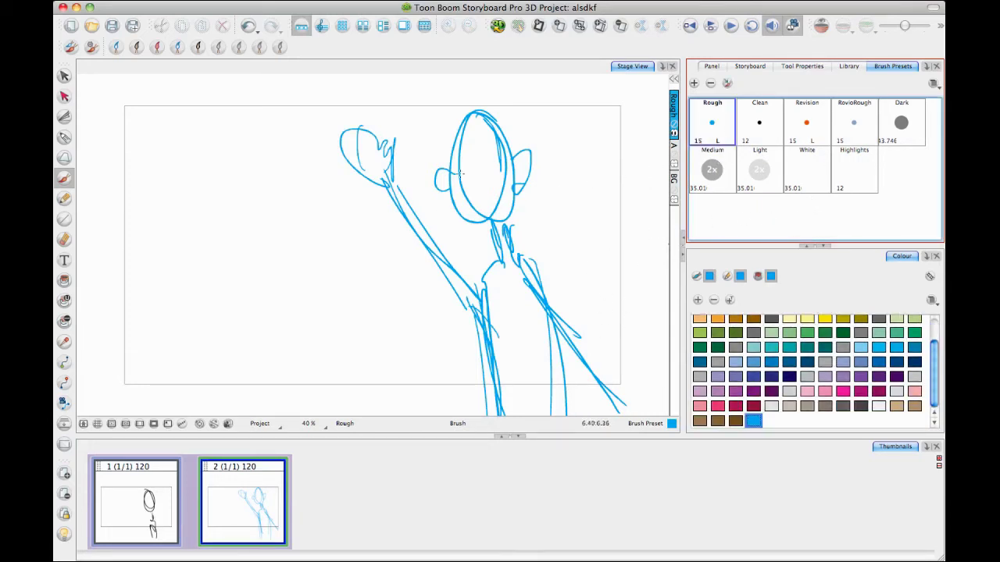
{"action": "scroll", "coordinate": [465, 184], "scroll_direction": "up", "scroll_amount": 4}
{"action": "scroll", "coordinate": [398, 272], "scroll_direction": "down", "scroll_amount": 2}
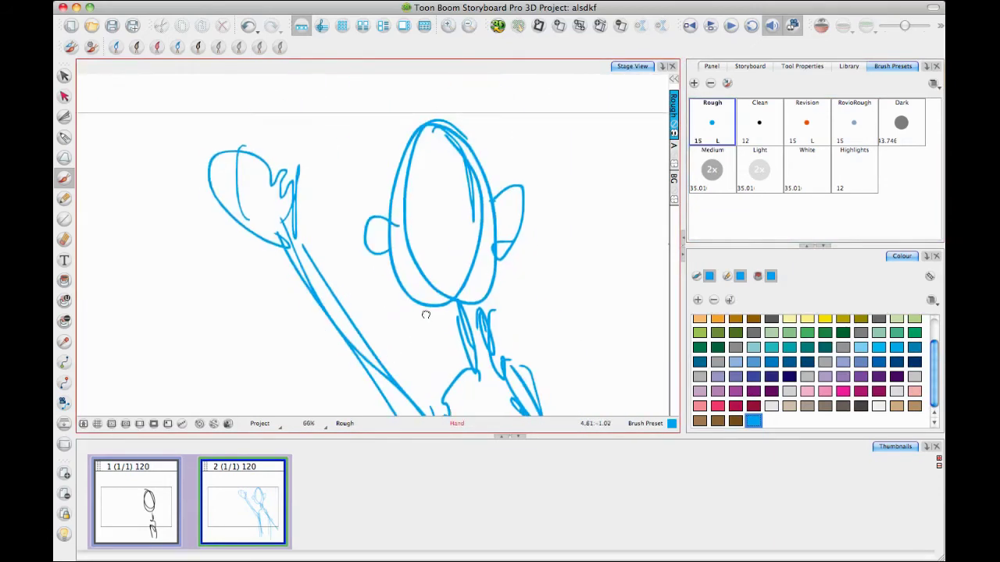
{"action": "left_click_drag", "start_coordinate": [397, 272], "coordinate": [434, 312]}
{"action": "left_click_drag", "start_coordinate": [387, 252], "coordinate": [417, 304]}
{"action": "mouse_move", "coordinate": [392, 274]}
{"action": "left_mouse_down"}
{"action": "mouse_move", "coordinate": [456, 311]}
{"action": "mouse_move", "coordinate": [486, 262]}
{"action": "left_mouse_up"}
{"action": "left_click_drag", "start_coordinate": [488, 268], "coordinate": [460, 313]}
{"action": "mouse_move", "coordinate": [388, 173]}
{"action": "left_mouse_down"}
{"action": "mouse_move", "coordinate": [430, 200]}
{"action": "mouse_move", "coordinate": [517, 192]}
{"action": "left_mouse_up"}
{"action": "mouse_move", "coordinate": [362, 202]}
{"action": "left_mouse_down"}
{"action": "mouse_move", "coordinate": [360, 173]}
{"action": "mouse_move", "coordinate": [352, 177]}
{"action": "mouse_move", "coordinate": [409, 123]}
{"action": "mouse_move", "coordinate": [496, 163]}
{"action": "left_mouse_up"}
{"action": "left_click_drag", "start_coordinate": [469, 116], "coordinate": [527, 196]}
{"action": "left_click_drag", "start_coordinate": [516, 174], "coordinate": [525, 213]}
{"action": "left_click_drag", "start_coordinate": [497, 272], "coordinate": [521, 193]}
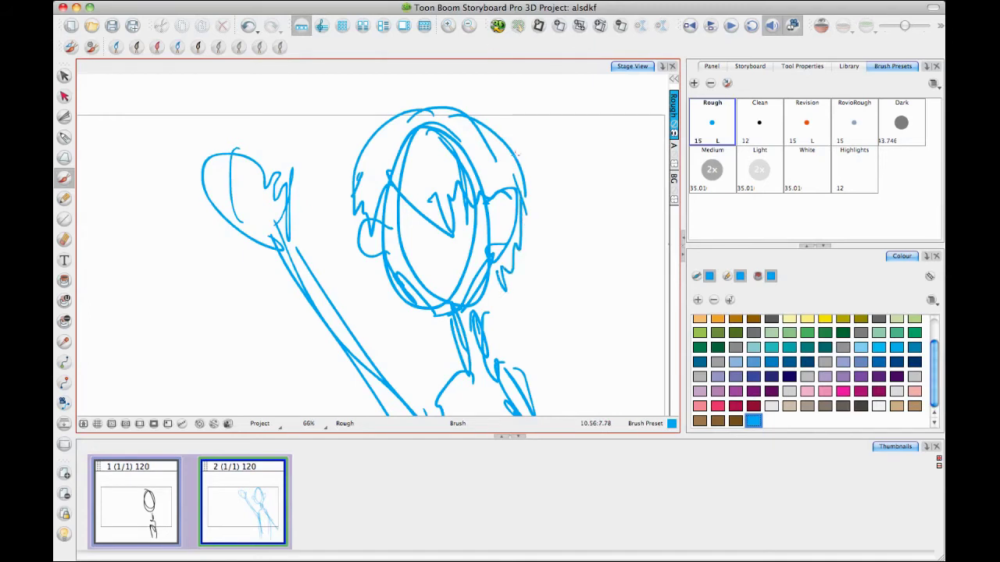
Step: Rough in the character's two eyes and a curved smile
{"action": "left_click_drag", "start_coordinate": [458, 195], "coordinate": [455, 143]}
{"action": "left_click_drag", "start_coordinate": [390, 185], "coordinate": [395, 206]}
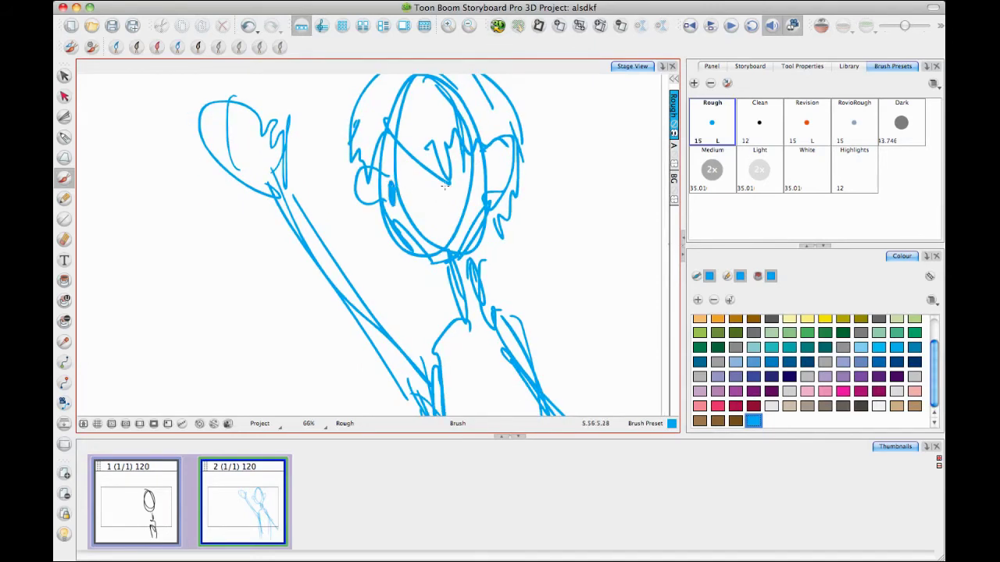
{"action": "mouse_move", "coordinate": [447, 181]}
{"action": "left_mouse_down"}
{"action": "mouse_move", "coordinate": [456, 217]}
{"action": "mouse_move", "coordinate": [426, 239]}
{"action": "left_mouse_up"}
{"action": "scroll", "coordinate": [456, 219], "scroll_direction": "down", "scroll_amount": 3}
{"action": "left_click_drag", "start_coordinate": [422, 200], "coordinate": [435, 231]}
{"action": "left_click_drag", "start_coordinate": [453, 184], "coordinate": [456, 202]}
Step: Sketch the character's shoulders, upper torso edge, outer arm line and rounded collar below the neck
{"action": "mouse_move", "coordinate": [426, 236]}
{"action": "left_mouse_down"}
{"action": "mouse_move", "coordinate": [393, 269]}
{"action": "mouse_move", "coordinate": [395, 308]}
{"action": "left_mouse_up"}
{"action": "left_click_drag", "start_coordinate": [396, 274], "coordinate": [403, 324]}
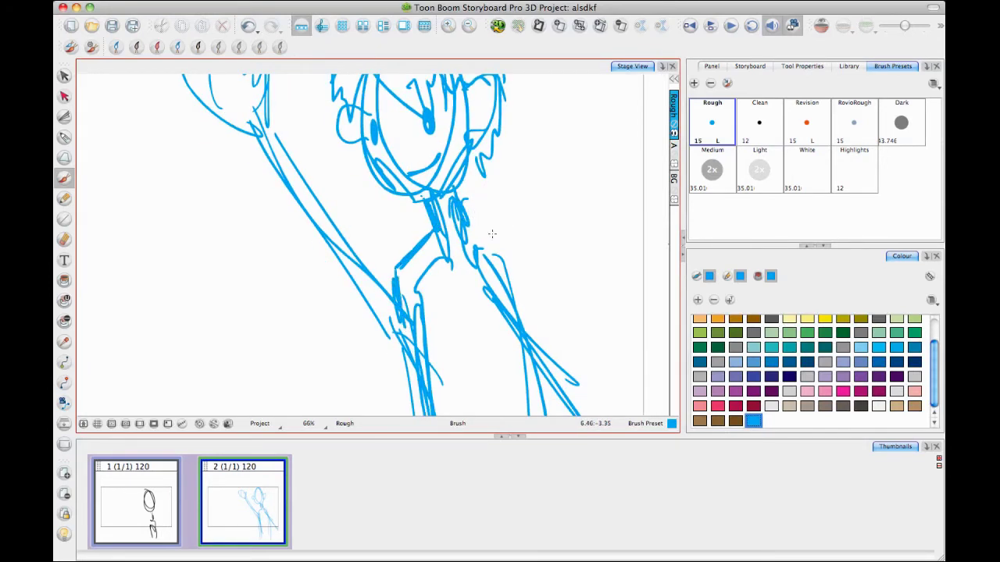
{"action": "mouse_move", "coordinate": [473, 221]}
{"action": "left_mouse_down"}
{"action": "mouse_move", "coordinate": [522, 253]}
{"action": "mouse_move", "coordinate": [531, 315]}
{"action": "left_mouse_up"}
{"action": "left_click_drag", "start_coordinate": [519, 275], "coordinate": [553, 387]}
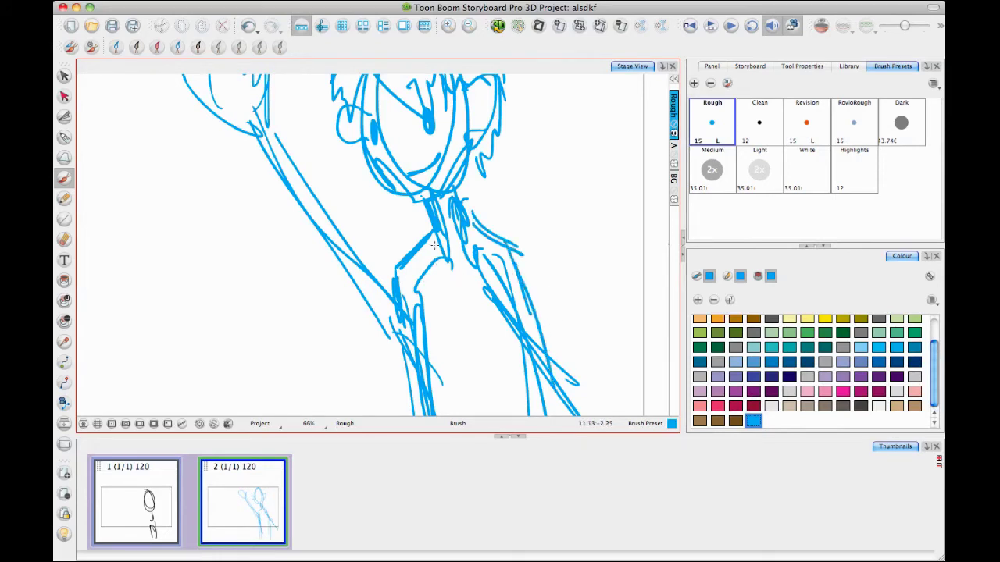
{"action": "left_click_drag", "start_coordinate": [461, 234], "coordinate": [441, 265]}
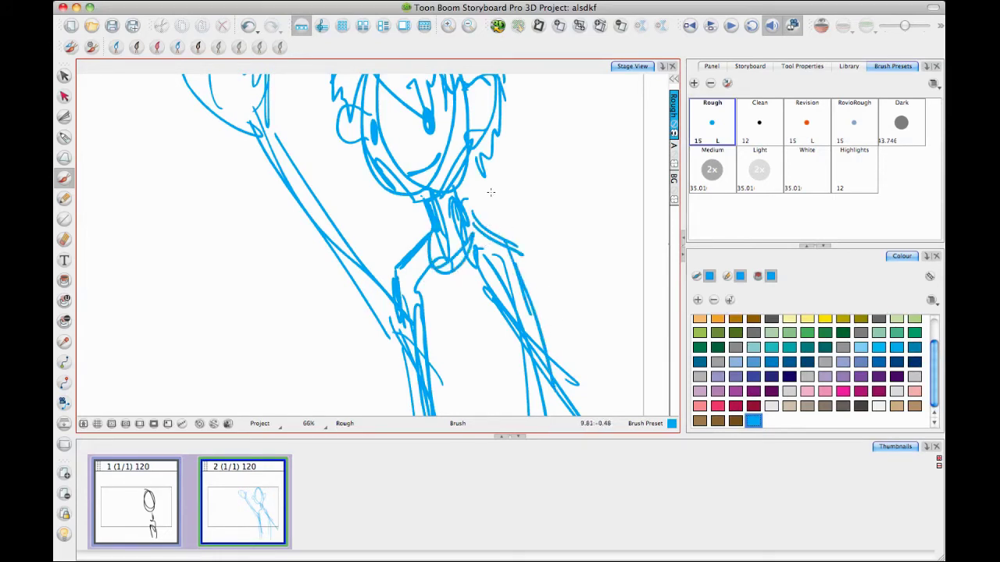
Step: Strengthen the raised arm's upper edge and extend the body and torso side lines below the camera frame
{"action": "key", "text": "space"}
{"action": "left_click_drag", "start_coordinate": [508, 286], "coordinate": [504, 217]}
{"action": "key", "text": "1"}
{"action": "key", "text": "1"}
{"action": "mouse_move", "coordinate": [342, 196]}
{"action": "left_mouse_down"}
{"action": "mouse_move", "coordinate": [412, 265]}
{"action": "mouse_move", "coordinate": [417, 243]}
{"action": "left_mouse_up"}
{"action": "mouse_move", "coordinate": [342, 197]}
{"action": "left_mouse_down"}
{"action": "mouse_move", "coordinate": [393, 268]}
{"action": "mouse_move", "coordinate": [436, 409]}
{"action": "left_mouse_up"}
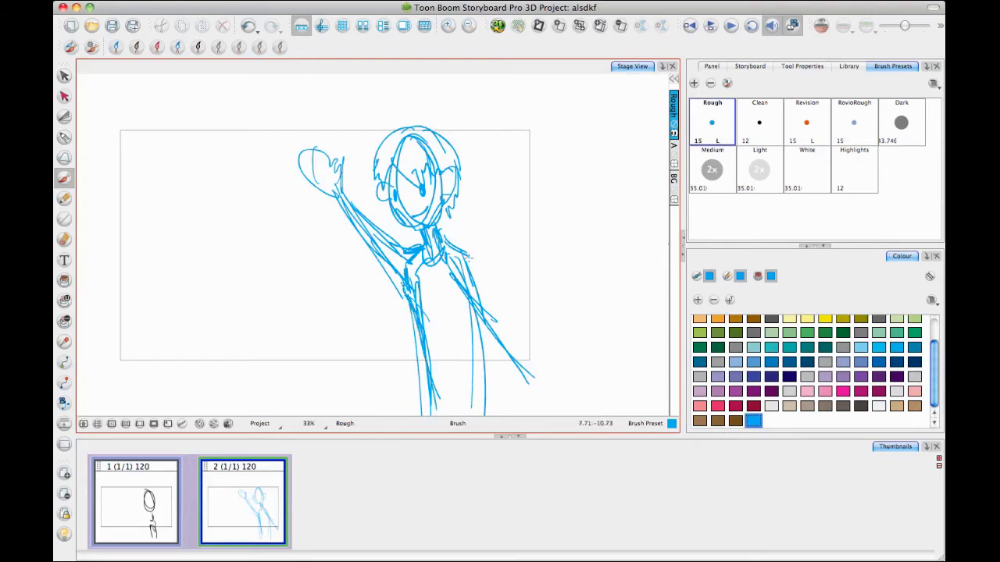
{"action": "left_click_drag", "start_coordinate": [478, 320], "coordinate": [501, 414]}
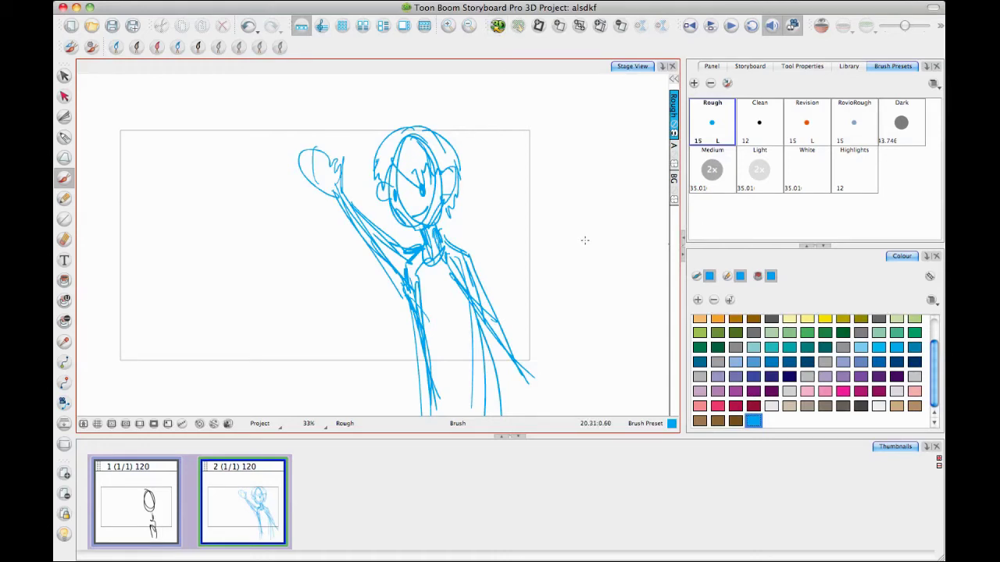
Step: Add a new layer above the Rough layer and rename it Jack
{"action": "right_click", "coordinate": [674, 99]}
{"action": "left_click", "coordinate": [709, 128]}
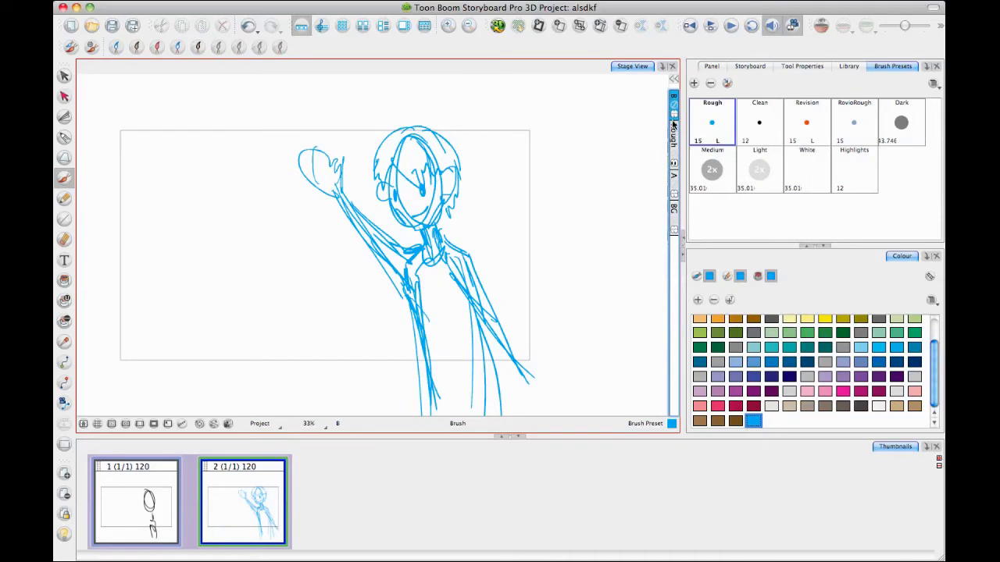
{"action": "right_click", "coordinate": [675, 102]}
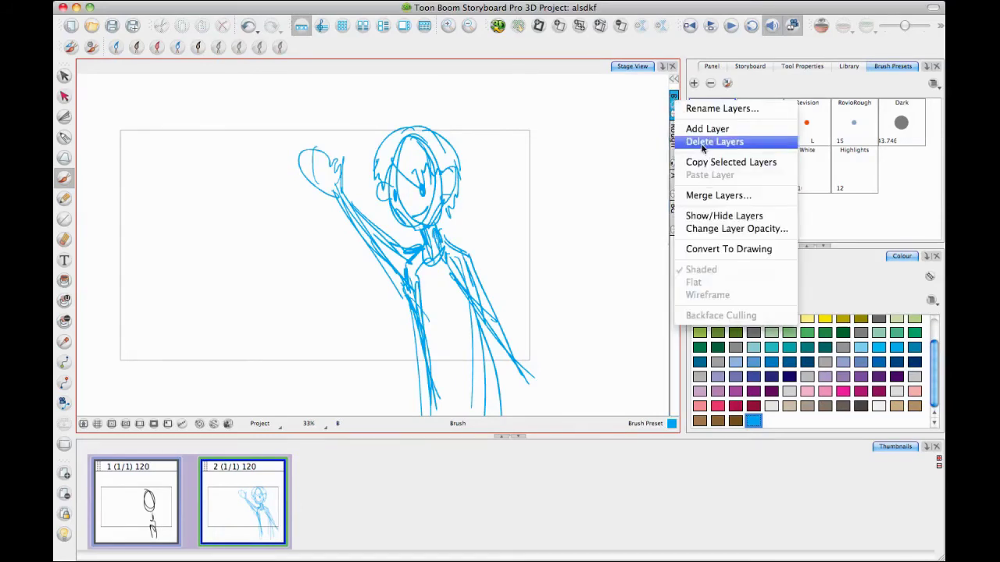
{"action": "left_click", "coordinate": [707, 111]}
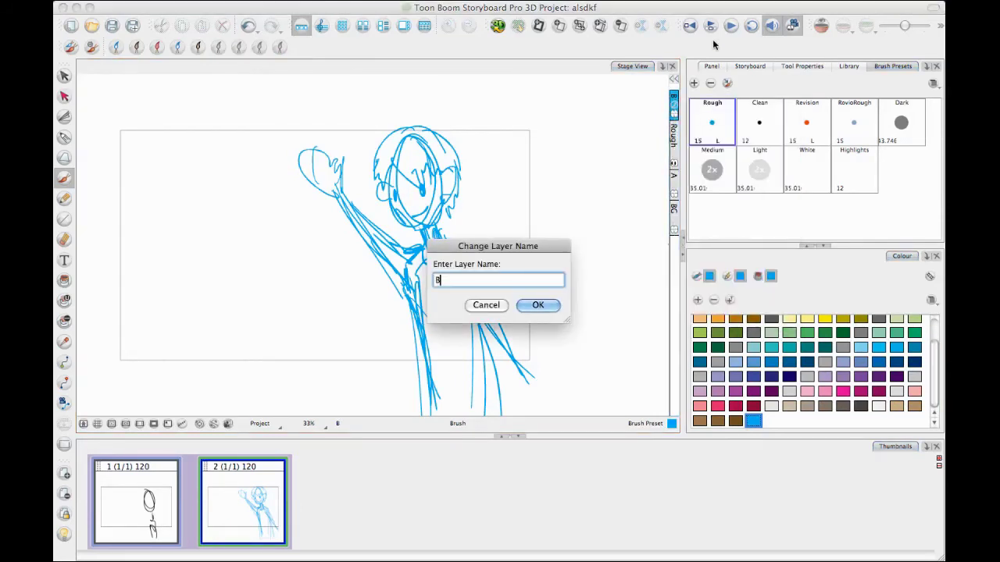
{"action": "key", "text": "BackSpace"}
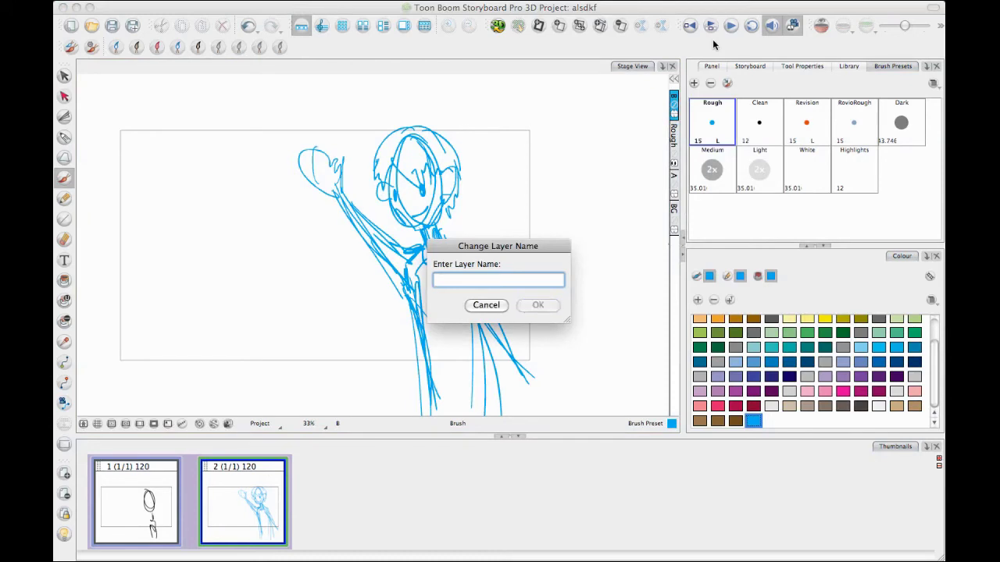
{"action": "type", "text": "Jack"}
{"action": "key", "text": "Return"}
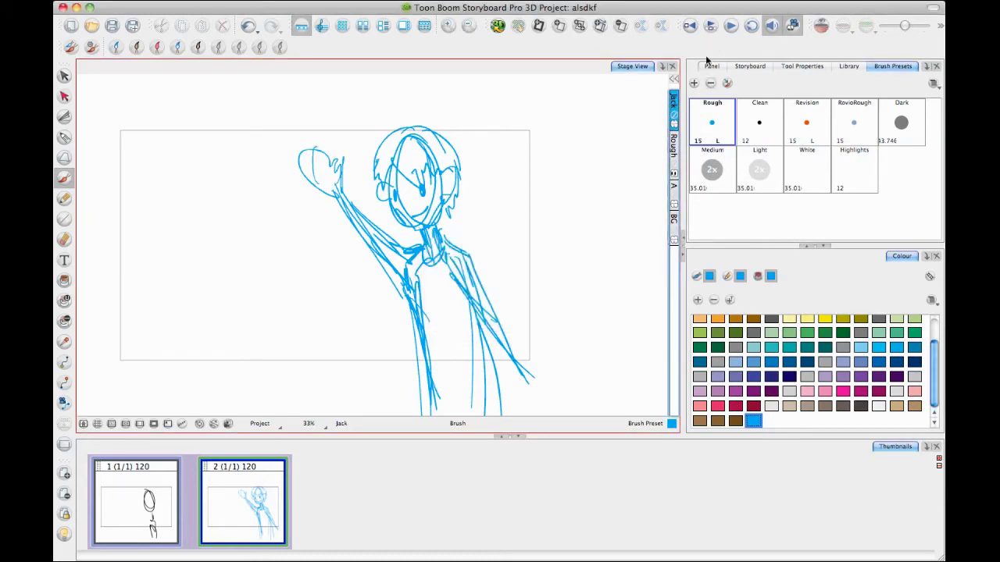
Step: Using the Clean brush preset on the Jack layer, ink the character's eyes and smile over the rough sketch
{"action": "left_click", "coordinate": [780, 139]}
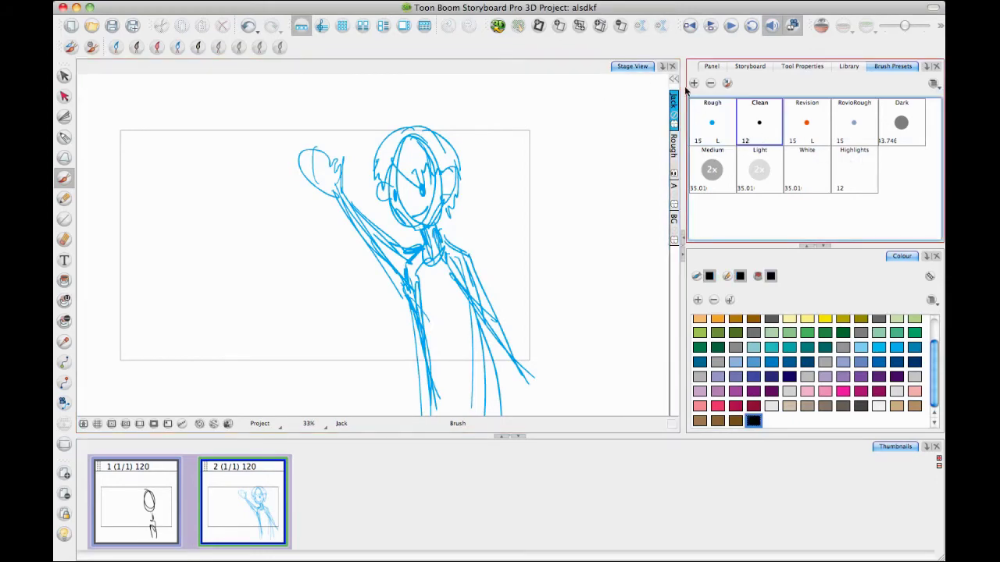
{"action": "scroll", "coordinate": [436, 255], "scroll_direction": "up", "scroll_amount": 4}
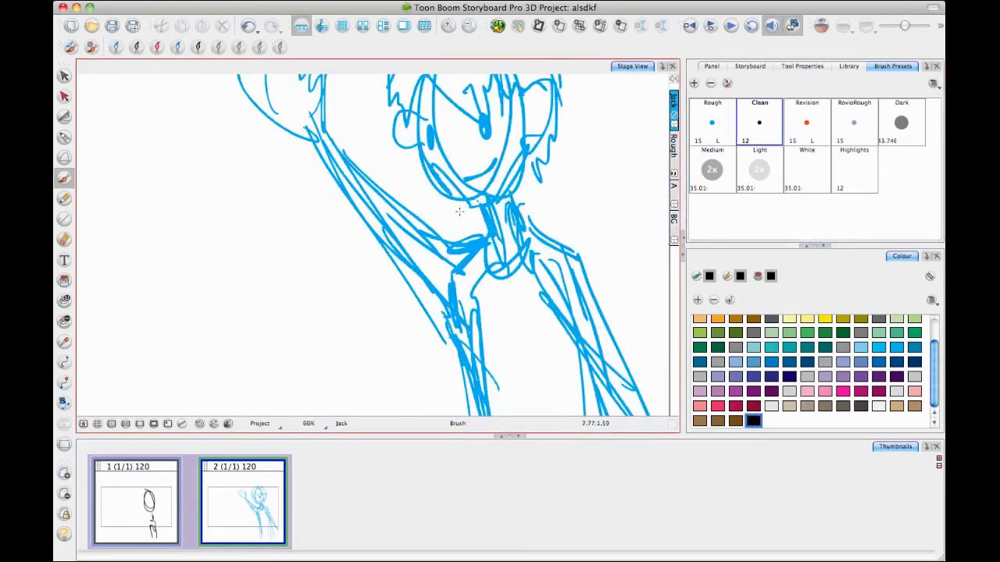
{"action": "mouse_move", "coordinate": [377, 188]}
{"action": "left_mouse_down"}
{"action": "mouse_move", "coordinate": [394, 214]}
{"action": "mouse_move", "coordinate": [375, 187]}
{"action": "left_mouse_up"}
{"action": "mouse_move", "coordinate": [459, 170]}
{"action": "left_mouse_down"}
{"action": "mouse_move", "coordinate": [465, 193]}
{"action": "mouse_move", "coordinate": [458, 166]}
{"action": "left_mouse_up"}
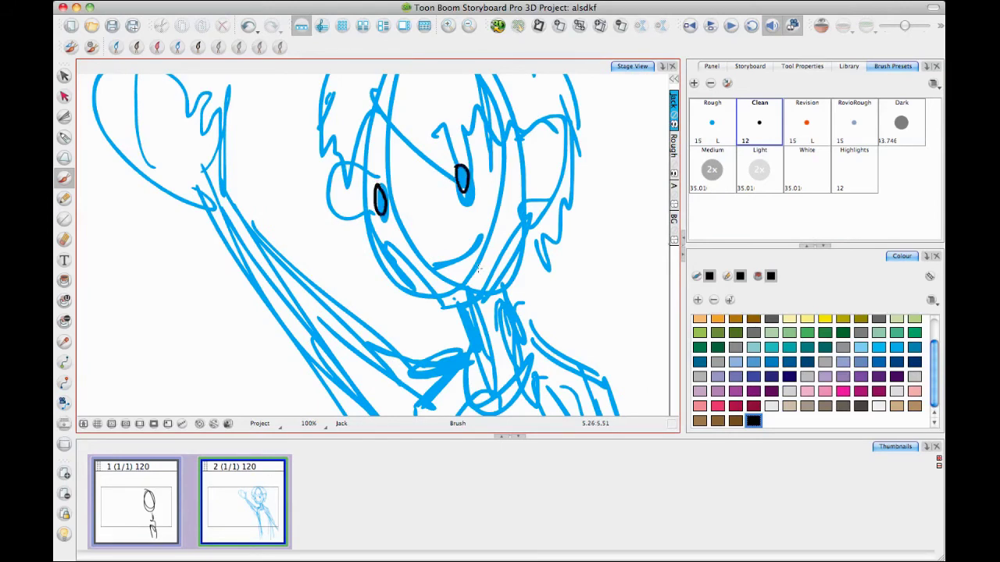
{"action": "left_click_drag", "start_coordinate": [434, 265], "coordinate": [476, 249]}
{"action": "key", "text": "super+z"}
Step: Ink the zigzag fringe, both ears and the jawline over the rough head
{"action": "left_click_drag", "start_coordinate": [512, 211], "coordinate": [520, 251]}
{"action": "left_click_drag", "start_coordinate": [380, 148], "coordinate": [404, 169]}
{"action": "left_click_drag", "start_coordinate": [432, 210], "coordinate": [542, 151]}
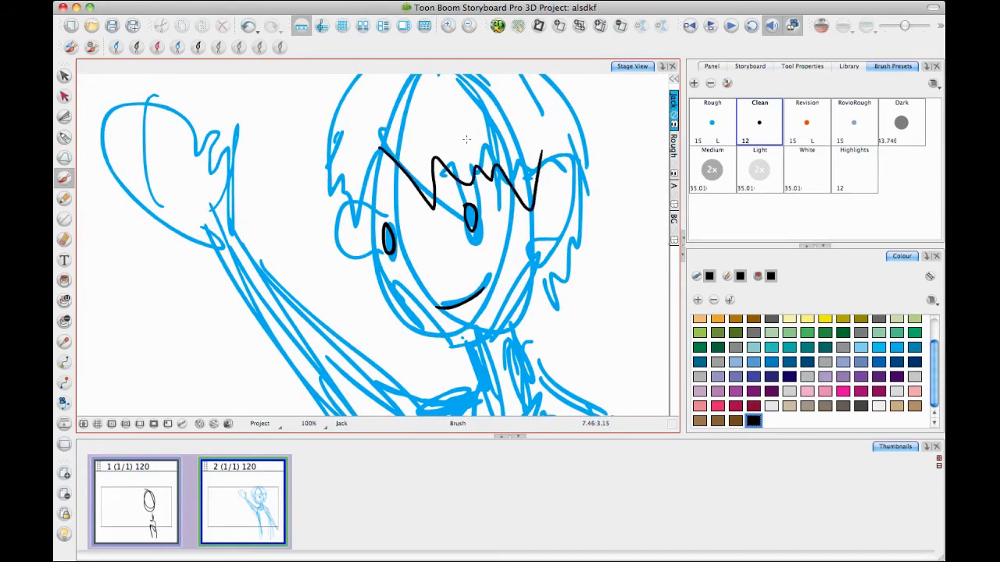
{"action": "mouse_move", "coordinate": [380, 153]}
{"action": "left_mouse_down"}
{"action": "mouse_move", "coordinate": [356, 205]}
{"action": "mouse_move", "coordinate": [374, 222]}
{"action": "mouse_move", "coordinate": [355, 222]}
{"action": "mouse_move", "coordinate": [354, 211]}
{"action": "mouse_move", "coordinate": [383, 259]}
{"action": "left_mouse_up"}
{"action": "mouse_move", "coordinate": [537, 175]}
{"action": "left_mouse_down"}
{"action": "mouse_move", "coordinate": [574, 205]}
{"action": "mouse_move", "coordinate": [542, 227]}
{"action": "left_mouse_up"}
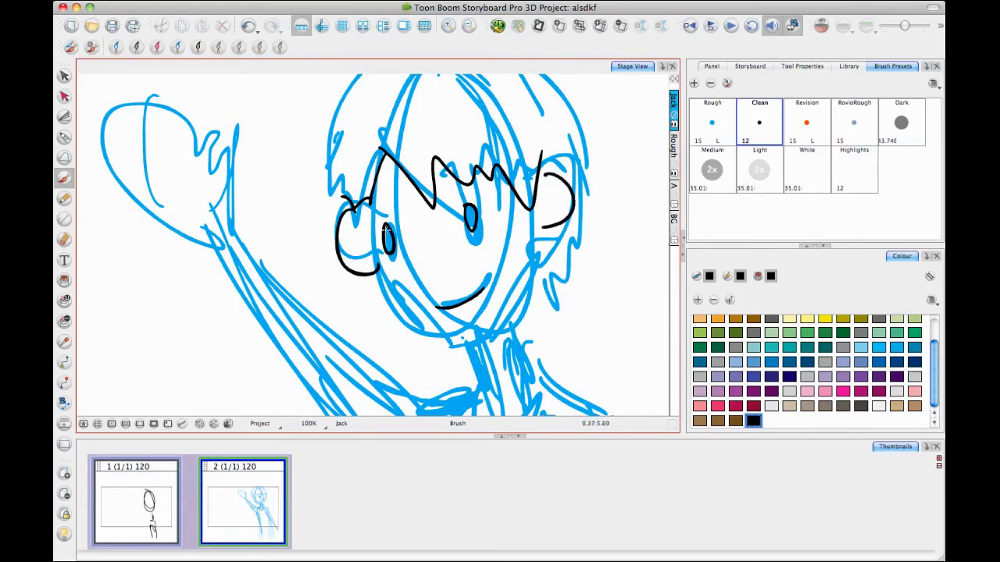
{"action": "mouse_move", "coordinate": [364, 203]}
{"action": "left_mouse_down"}
{"action": "mouse_move", "coordinate": [391, 321]}
{"action": "mouse_move", "coordinate": [419, 338]}
{"action": "mouse_move", "coordinate": [460, 337]}
{"action": "mouse_move", "coordinate": [495, 319]}
{"action": "mouse_move", "coordinate": [532, 267]}
{"action": "mouse_move", "coordinate": [539, 218]}
{"action": "left_mouse_up"}
Step: Ink the neck, the raised arm's upper edge, the collar, and the opposite shoulder continuing down the lowered arm
{"action": "left_click_drag", "start_coordinate": [499, 274], "coordinate": [450, 205]}
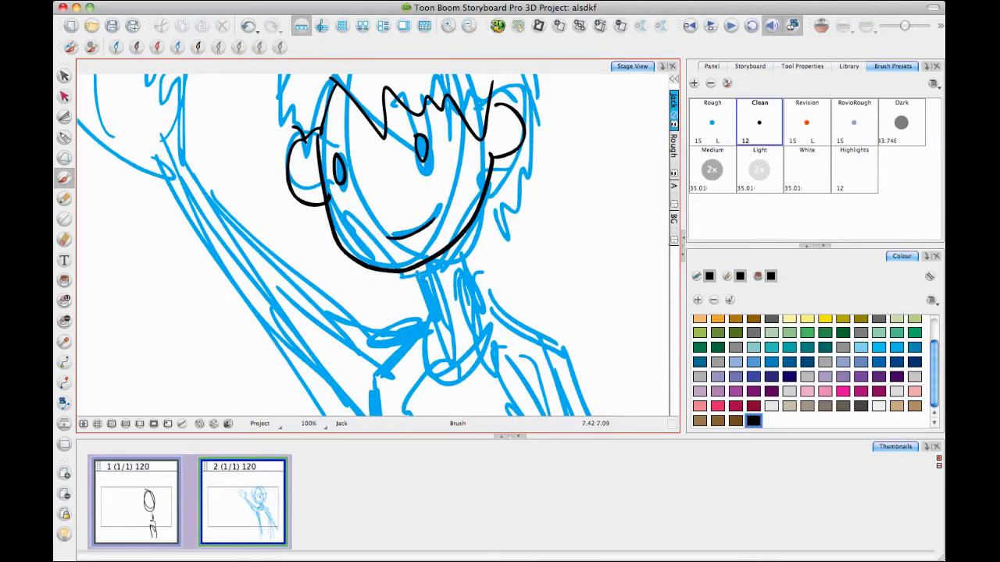
{"action": "left_click_drag", "start_coordinate": [414, 268], "coordinate": [427, 311]}
{"action": "left_click_drag", "start_coordinate": [461, 236], "coordinate": [481, 285]}
{"action": "mouse_move", "coordinate": [427, 309]}
{"action": "left_mouse_down"}
{"action": "mouse_move", "coordinate": [344, 298]}
{"action": "mouse_move", "coordinate": [268, 240]}
{"action": "mouse_move", "coordinate": [196, 165]}
{"action": "left_mouse_up"}
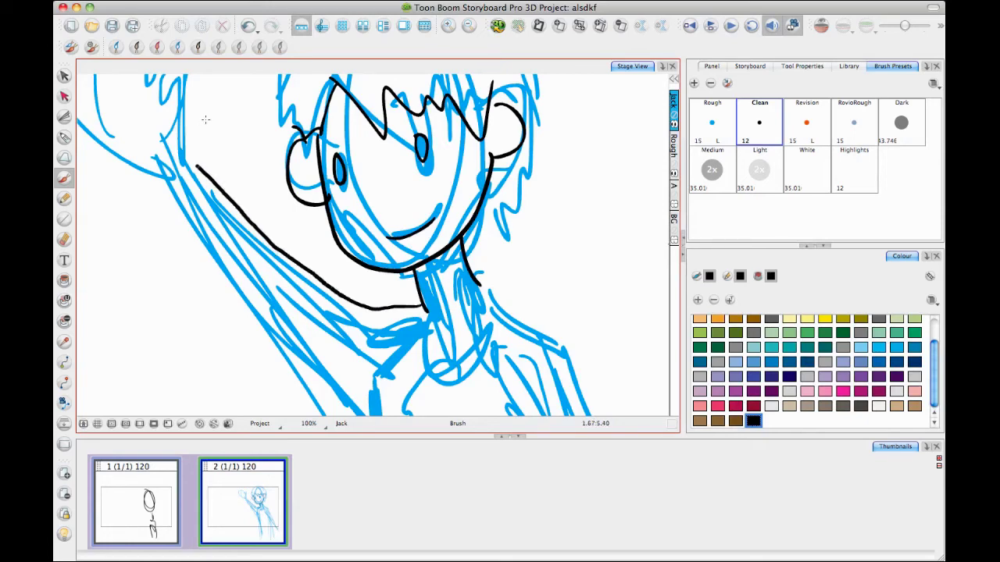
{"action": "scroll", "coordinate": [381, 268], "scroll_direction": "down", "scroll_amount": 5}
{"action": "scroll", "coordinate": [381, 267], "scroll_direction": "right", "scroll_amount": 3}
{"action": "mouse_move", "coordinate": [333, 178]}
{"action": "left_mouse_down"}
{"action": "mouse_move", "coordinate": [315, 231]}
{"action": "mouse_move", "coordinate": [337, 249]}
{"action": "mouse_move", "coordinate": [388, 221]}
{"action": "mouse_move", "coordinate": [447, 156]}
{"action": "mouse_move", "coordinate": [392, 159]}
{"action": "mouse_move", "coordinate": [470, 211]}
{"action": "mouse_move", "coordinate": [556, 416]}
{"action": "left_mouse_up"}
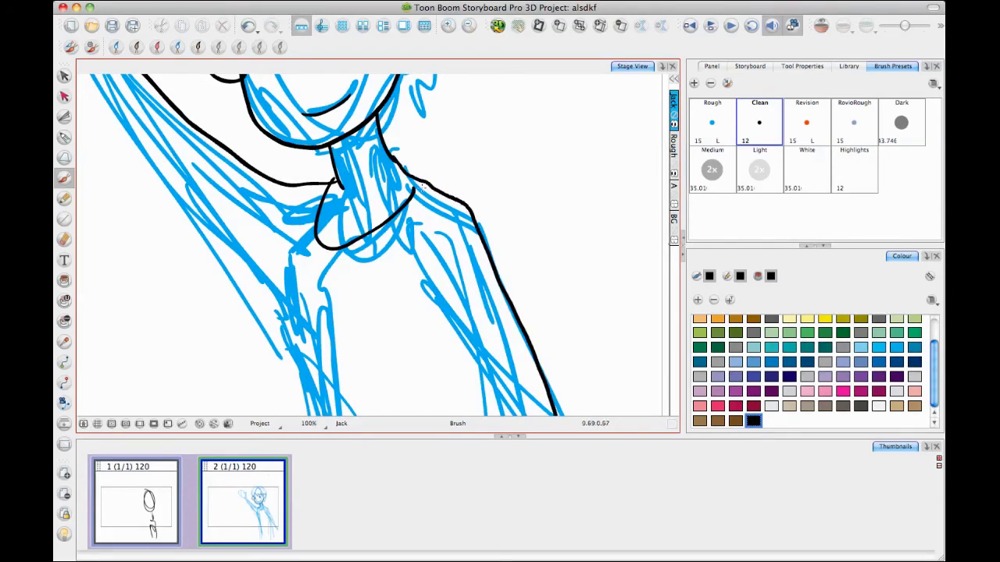
Step: Ink the inner edge of the lowered arm, redrawing it once, and the raised arm's underside continuing down the torso
{"action": "mouse_move", "coordinate": [414, 177]}
{"action": "left_mouse_down"}
{"action": "mouse_move", "coordinate": [416, 195]}
{"action": "mouse_move", "coordinate": [425, 110]}
{"action": "mouse_move", "coordinate": [416, 94]}
{"action": "left_mouse_up"}
{"action": "key", "text": "space"}
{"action": "key", "text": "1"}
{"action": "mouse_move", "coordinate": [469, 328]}
{"action": "left_mouse_down"}
{"action": "mouse_move", "coordinate": [443, 293]}
{"action": "mouse_move", "coordinate": [482, 374]}
{"action": "left_mouse_up"}
{"action": "key", "text": "ctrl+z"}
{"action": "left_click_drag", "start_coordinate": [457, 268], "coordinate": [503, 378]}
{"action": "scroll", "coordinate": [344, 219], "scroll_direction": "up", "scroll_amount": 3}
{"action": "mouse_move", "coordinate": [270, 154]}
{"action": "left_mouse_down"}
{"action": "mouse_move", "coordinate": [371, 255]}
{"action": "mouse_move", "coordinate": [407, 439]}
{"action": "mouse_move", "coordinate": [385, 328]}
{"action": "mouse_move", "coordinate": [403, 415]}
{"action": "left_mouse_up"}
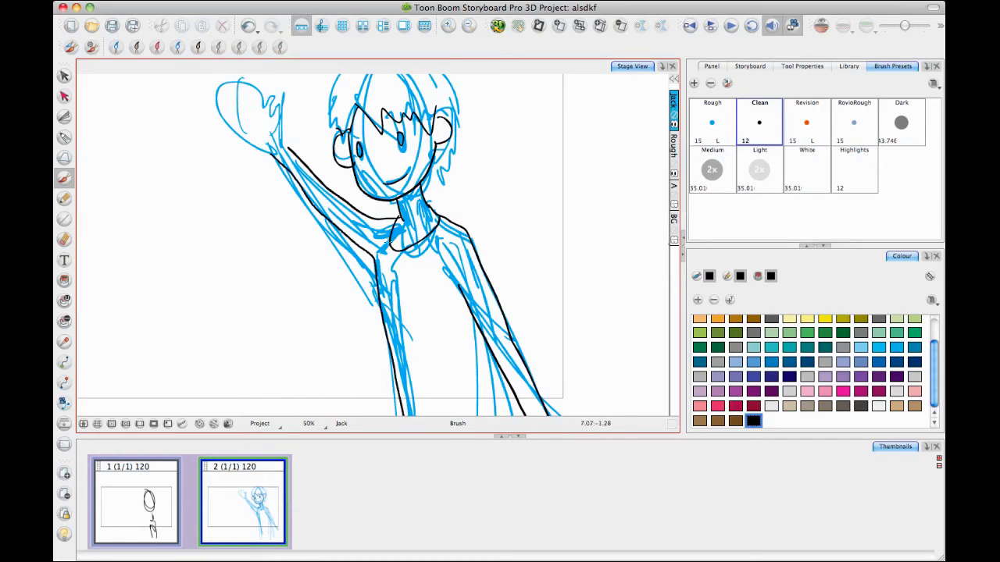
Step: Ink the outer contour of the hair and the raised mitten-shaped hand
{"action": "key", "text": "space"}
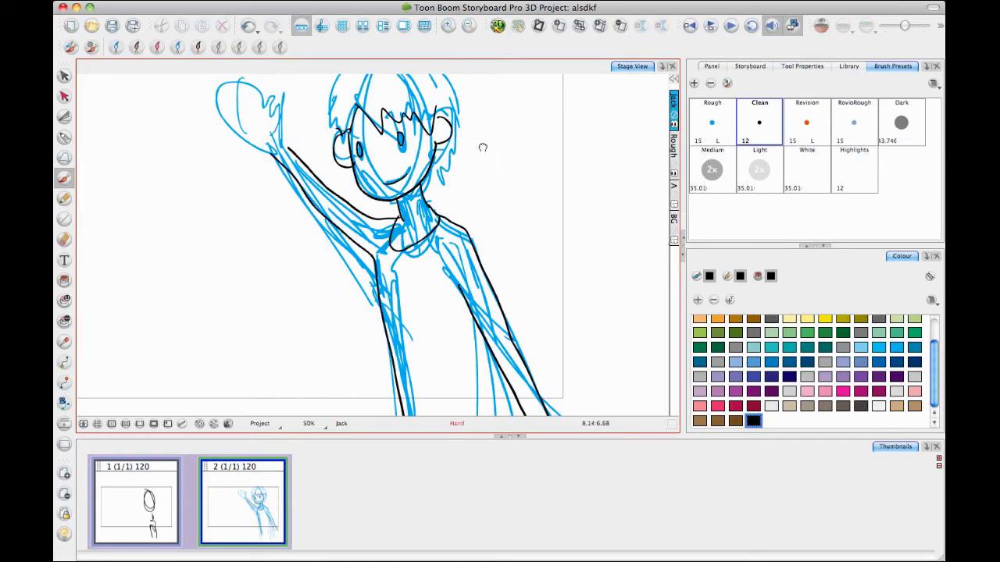
{"action": "left_click_drag", "start_coordinate": [481, 151], "coordinate": [534, 200]}
{"action": "mouse_move", "coordinate": [383, 204]}
{"action": "left_mouse_down"}
{"action": "mouse_move", "coordinate": [395, 139]}
{"action": "mouse_move", "coordinate": [483, 148]}
{"action": "mouse_move", "coordinate": [497, 167]}
{"action": "left_mouse_up"}
{"action": "mouse_move", "coordinate": [466, 128]}
{"action": "left_mouse_down"}
{"action": "mouse_move", "coordinate": [508, 182]}
{"action": "mouse_move", "coordinate": [507, 248]}
{"action": "mouse_move", "coordinate": [489, 262]}
{"action": "mouse_move", "coordinate": [472, 252]}
{"action": "left_mouse_up"}
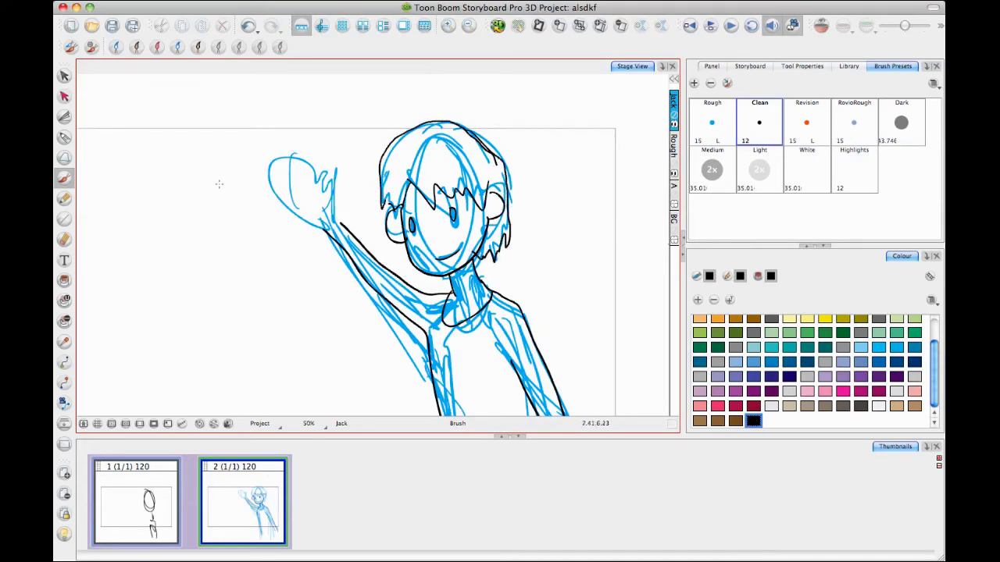
{"action": "mouse_move", "coordinate": [333, 205]}
{"action": "left_mouse_down"}
{"action": "mouse_move", "coordinate": [317, 165]}
{"action": "mouse_move", "coordinate": [279, 167]}
{"action": "mouse_move", "coordinate": [293, 222]}
{"action": "mouse_move", "coordinate": [319, 231]}
{"action": "mouse_move", "coordinate": [341, 223]}
{"action": "mouse_move", "coordinate": [328, 231]}
{"action": "mouse_move", "coordinate": [333, 216]}
{"action": "left_mouse_up"}
{"action": "left_click_drag", "start_coordinate": [403, 193], "coordinate": [395, 170]}
{"action": "key", "text": "1"}
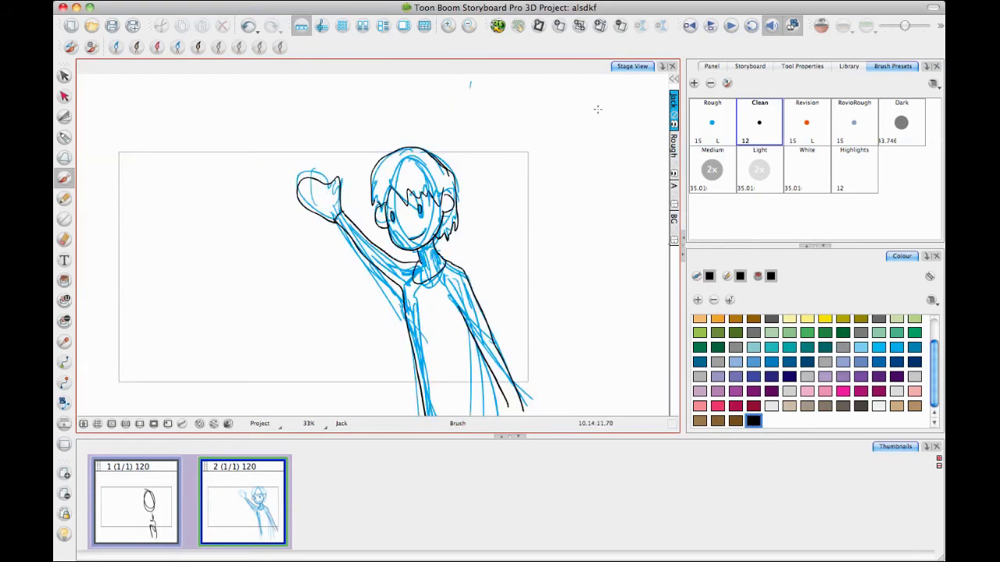
Step: Hide the Rough layer and add a short ink line for the torso beside the lowered arm on the Jack layer
{"action": "left_click", "coordinate": [673, 176]}
{"action": "scroll", "coordinate": [496, 212], "scroll_direction": "down", "scroll_amount": 3}
{"action": "scroll", "coordinate": [495, 212], "scroll_direction": "right", "scroll_amount": 3}
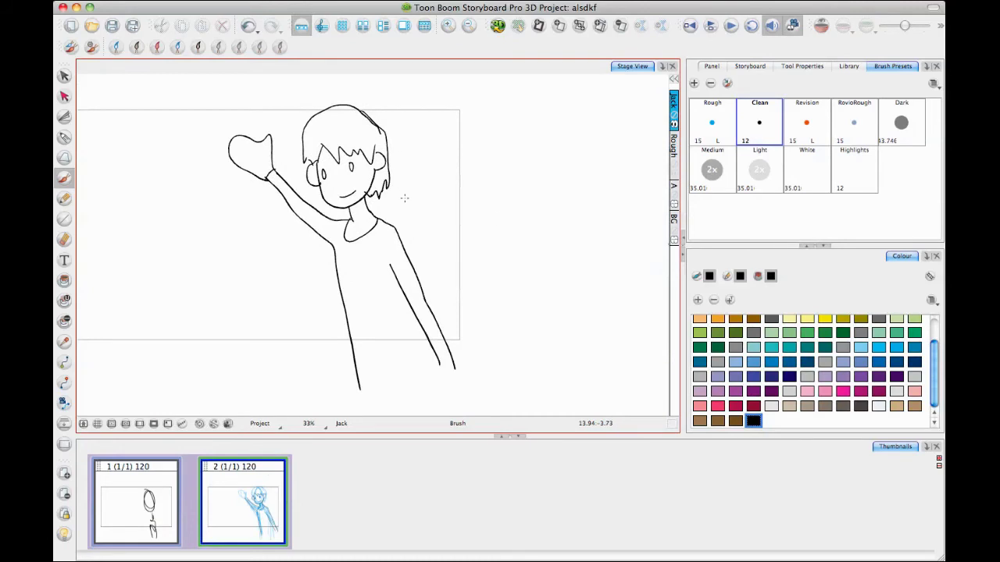
{"action": "left_click_drag", "start_coordinate": [403, 301], "coordinate": [423, 336]}
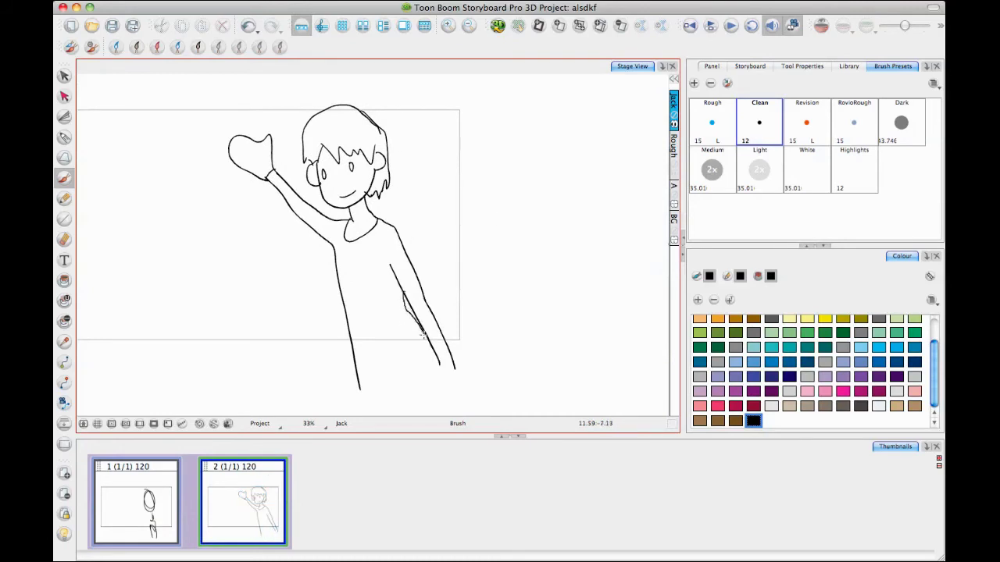
{"action": "mouse_move", "coordinate": [546, 160]}
{"action": "left_mouse_down"}
{"action": "mouse_move", "coordinate": [547, 203]}
{"action": "mouse_move", "coordinate": [562, 209]}
{"action": "left_mouse_up"}
{"action": "left_click_drag", "start_coordinate": [495, 289], "coordinate": [488, 228]}
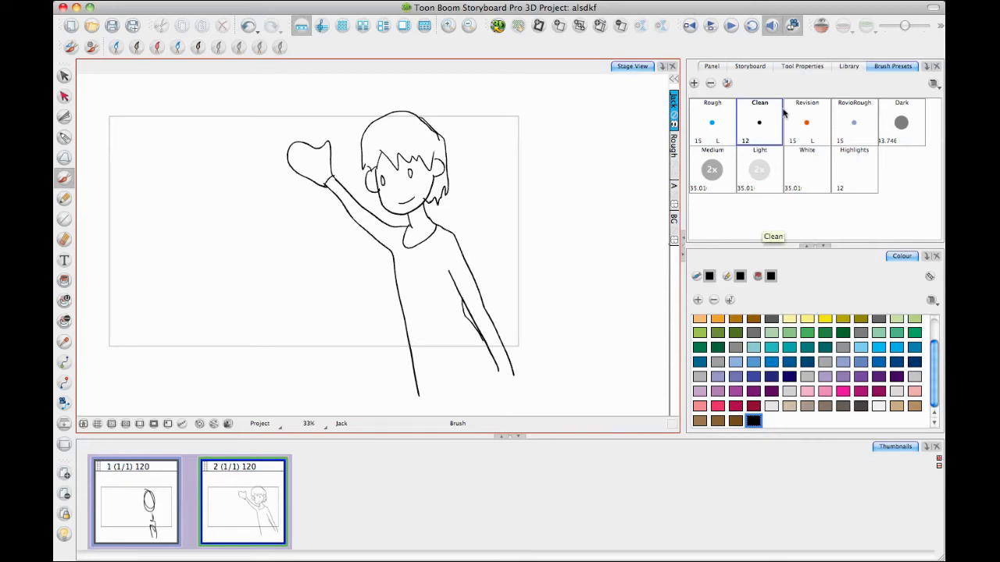
Step: Select the Medium brush preset and enlarge the Tool Properties view to reveal the full stroke preview above the Colour view
{"action": "left_click", "coordinate": [713, 171]}
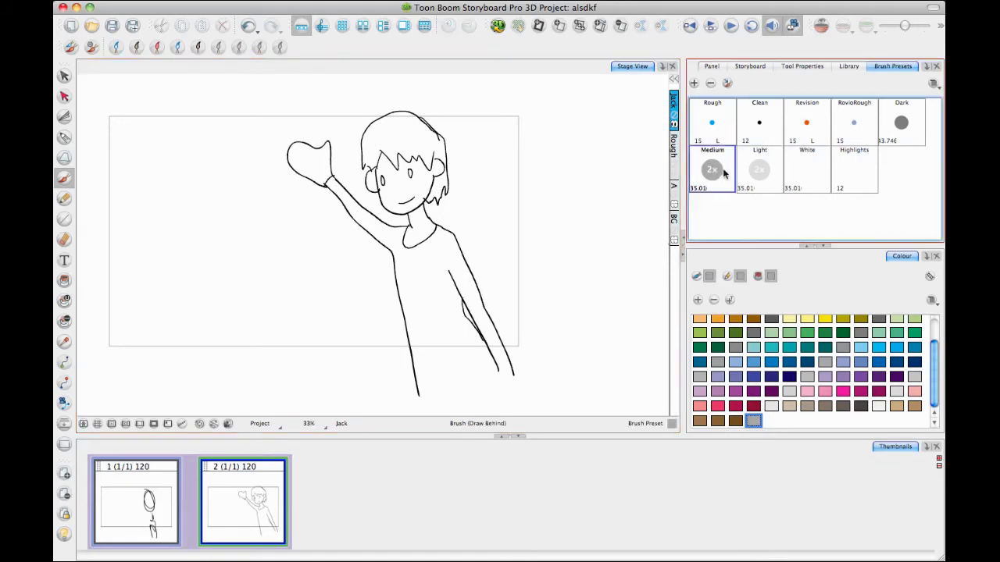
{"action": "left_click", "coordinate": [800, 65]}
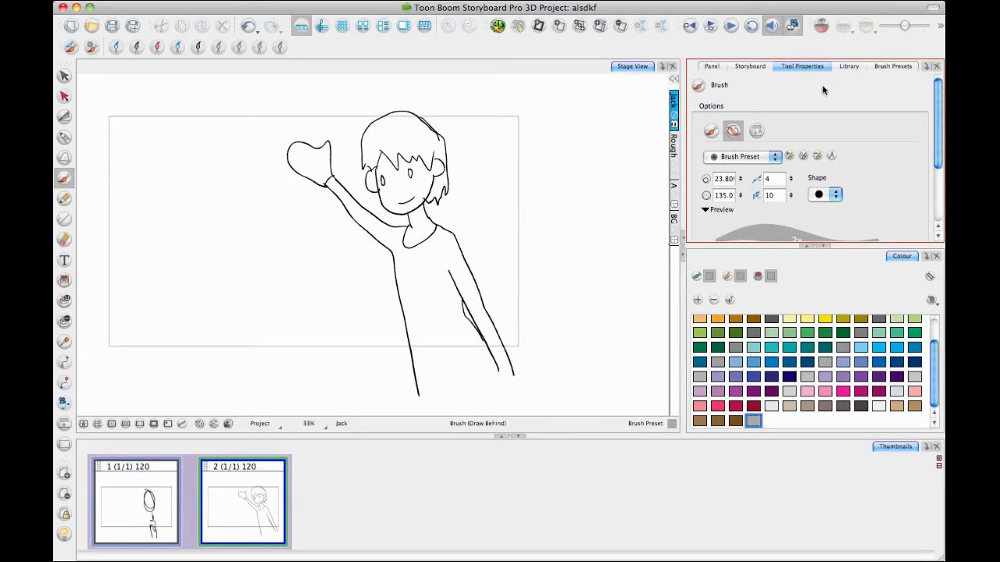
{"action": "left_click_drag", "start_coordinate": [856, 245], "coordinate": [855, 275]}
{"action": "left_click_drag", "start_coordinate": [935, 379], "coordinate": [933, 400]}
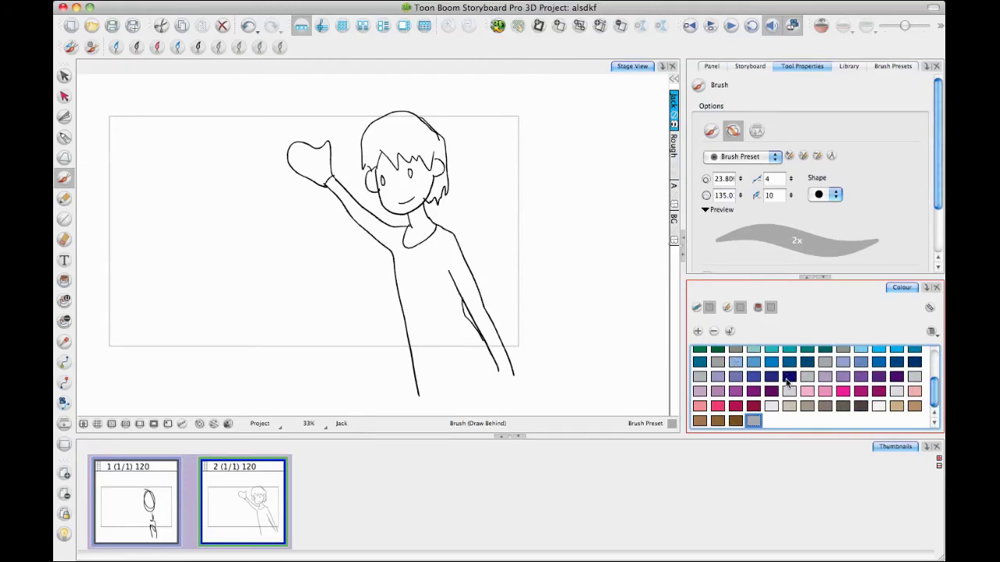
Step: Pick the purple Default 94 swatch as the brush colour and lower its alpha to 148
{"action": "left_click", "coordinate": [736, 391]}
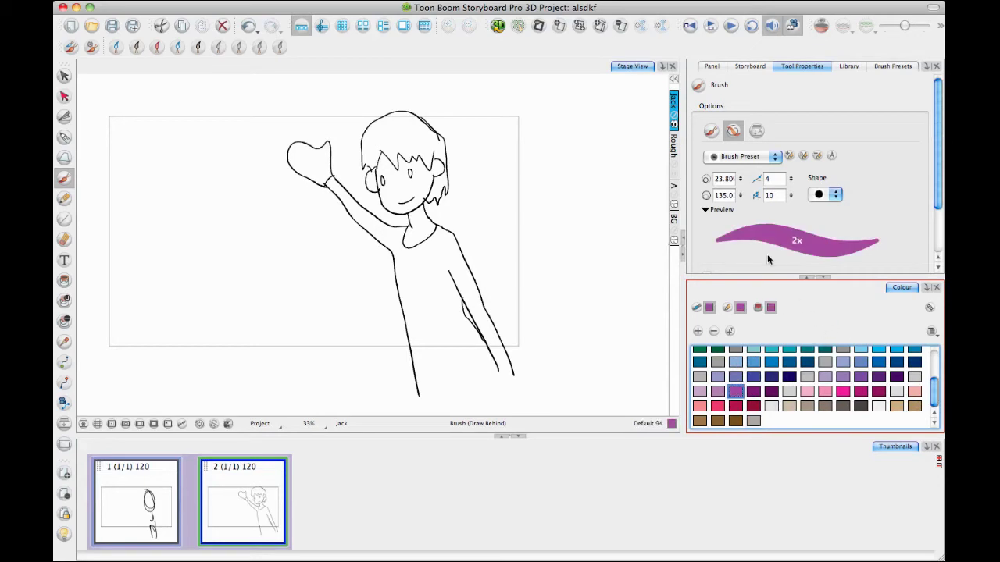
{"action": "double_click", "coordinate": [737, 393]}
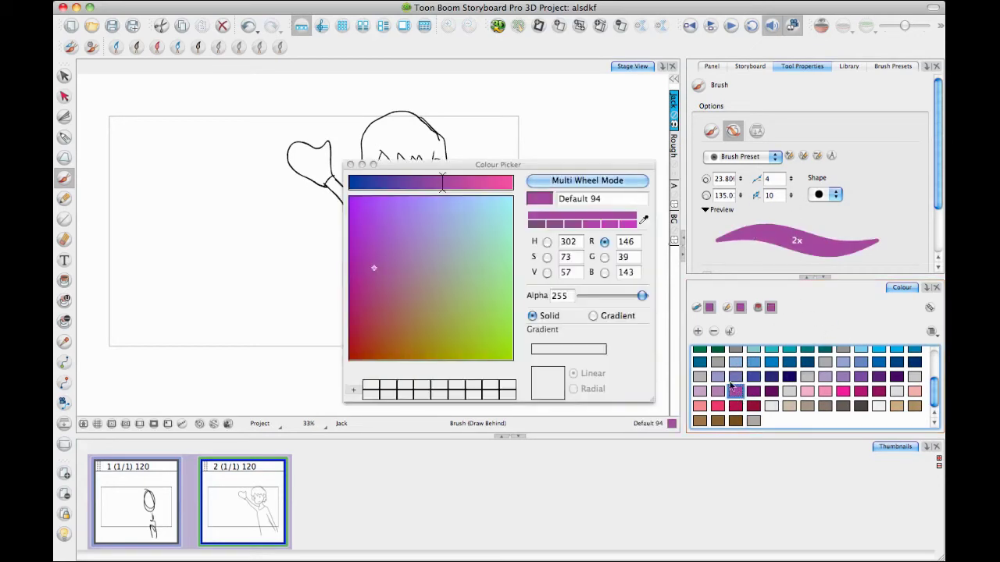
{"action": "left_click", "coordinate": [618, 296]}
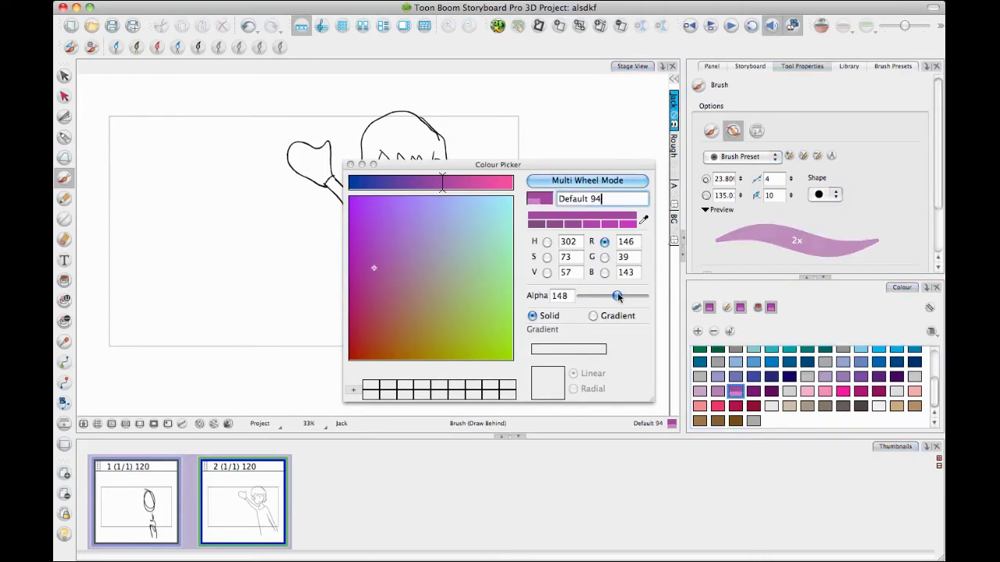
{"action": "left_click", "coordinate": [350, 164]}
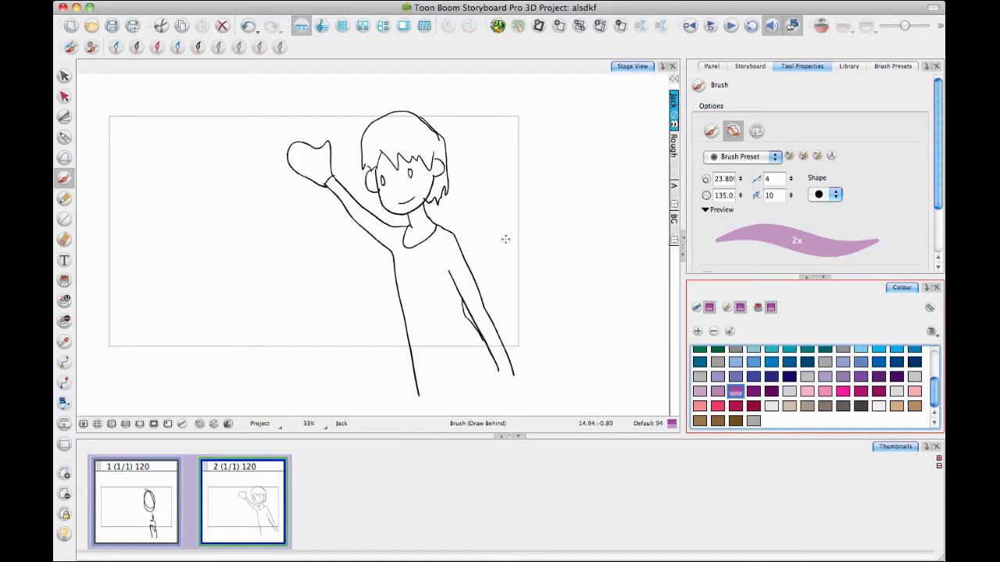
Step: Resize the brush to a maximum of about 41.27 and minimum of 0, and test it with a wavy line and ovals beside the character
{"action": "mouse_move", "coordinate": [498, 238]}
{"action": "left_mouse_down"}
{"action": "mouse_move", "coordinate": [511, 237]}
{"action": "mouse_move", "coordinate": [495, 234]}
{"action": "mouse_move", "coordinate": [499, 244]}
{"action": "left_mouse_up"}
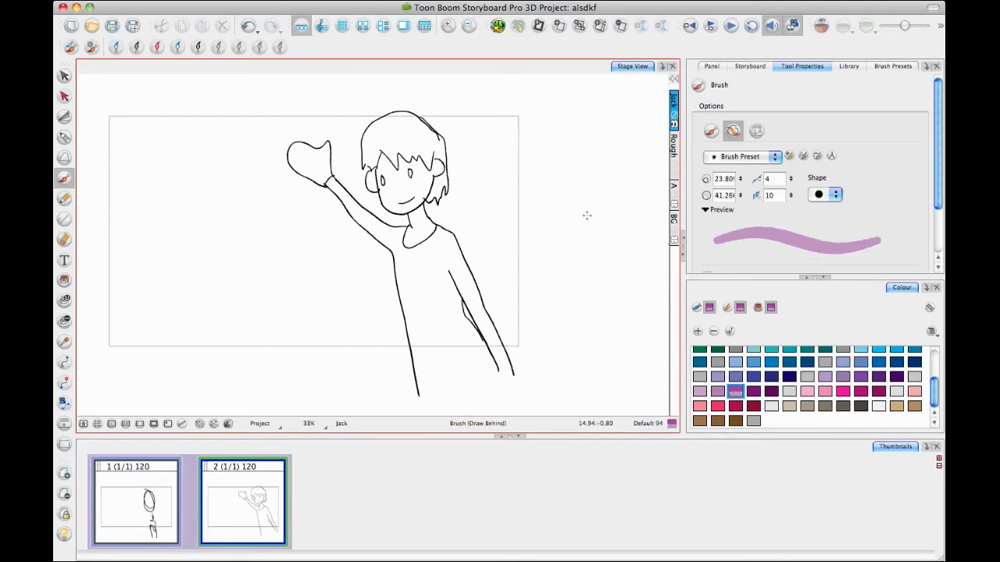
{"action": "key", "text": "o"}
{"action": "left_click_drag", "start_coordinate": [543, 238], "coordinate": [544, 239]}
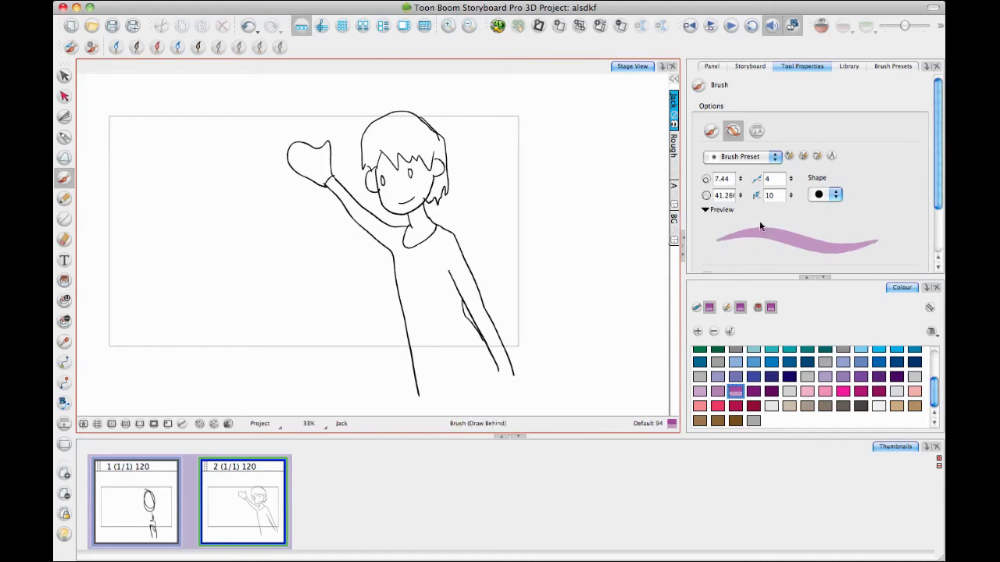
{"action": "mouse_move", "coordinate": [740, 179]}
{"action": "left_mouse_down"}
{"action": "mouse_move", "coordinate": [743, 158]}
{"action": "mouse_move", "coordinate": [741, 189]}
{"action": "left_mouse_up"}
{"action": "mouse_move", "coordinate": [489, 167]}
{"action": "left_mouse_down"}
{"action": "mouse_move", "coordinate": [527, 247]}
{"action": "mouse_move", "coordinate": [544, 321]}
{"action": "left_mouse_up"}
{"action": "mouse_move", "coordinate": [549, 164]}
{"action": "left_mouse_down"}
{"action": "mouse_move", "coordinate": [528, 213]}
{"action": "mouse_move", "coordinate": [558, 253]}
{"action": "left_mouse_up"}
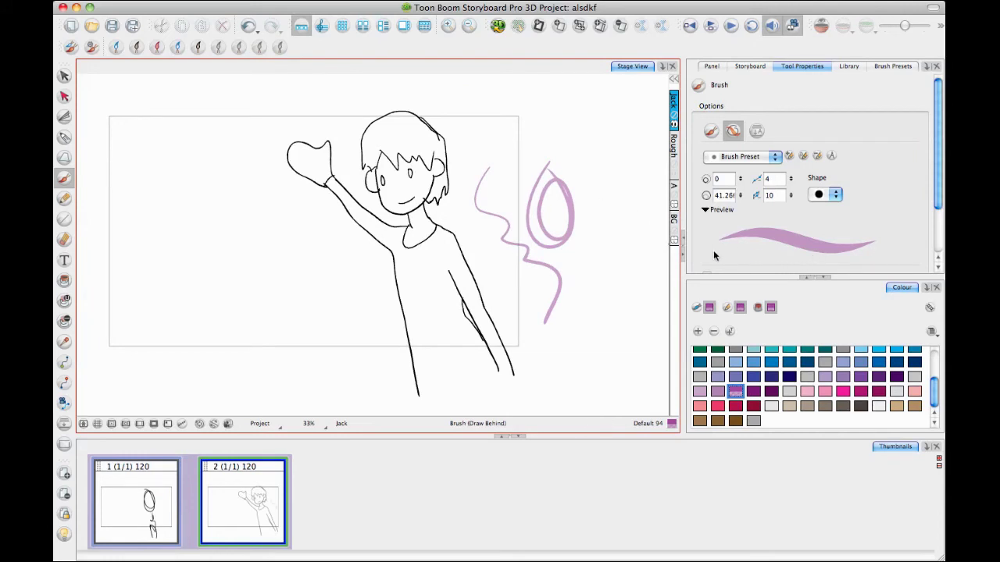
Step: Save the current brush as a preset named PurpleRough with the default_brush03 icon and no assigned layer
{"action": "left_click", "coordinate": [68, 55]}
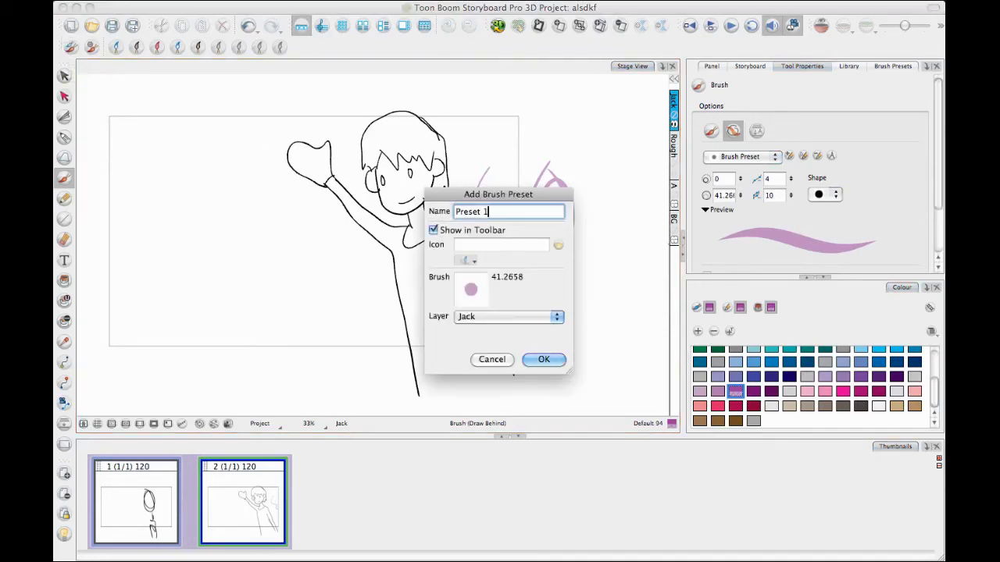
{"action": "left_click", "coordinate": [467, 262]}
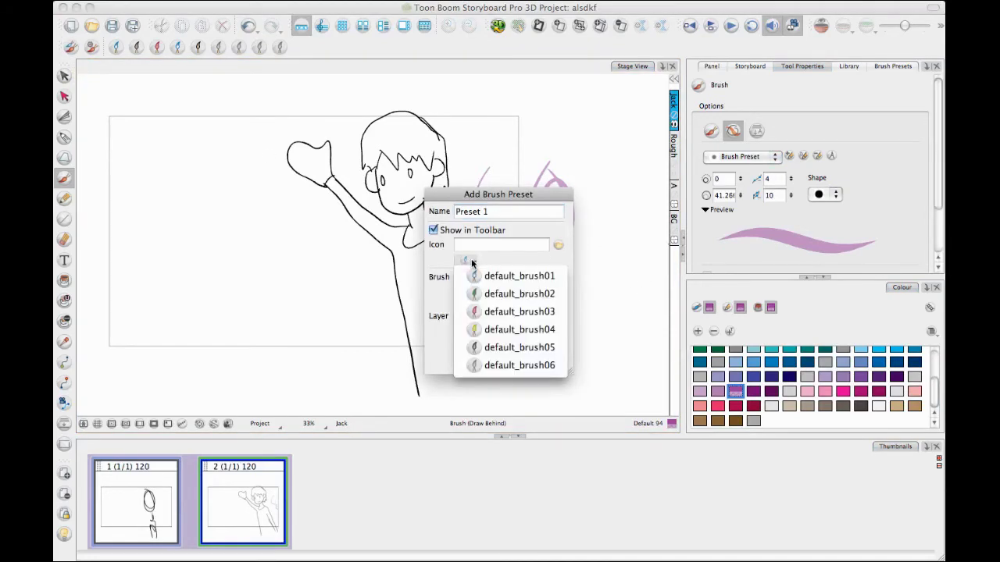
{"action": "left_click", "coordinate": [515, 312]}
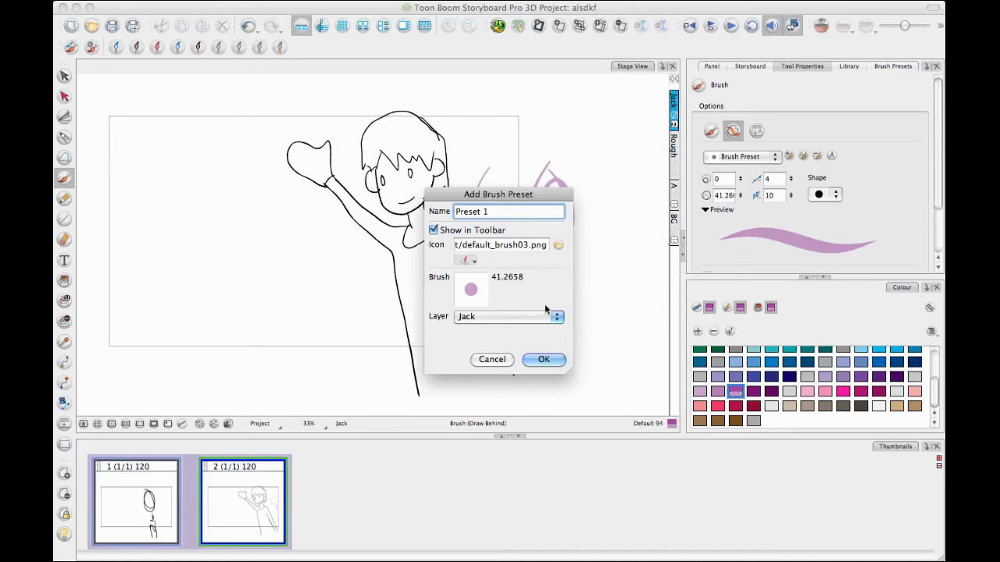
{"action": "left_click", "coordinate": [514, 324]}
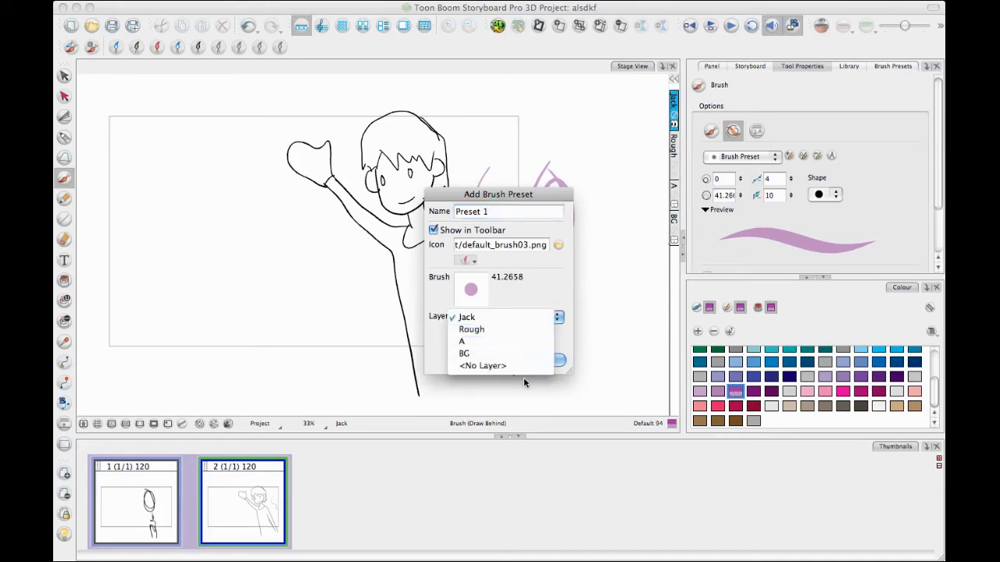
{"action": "left_click", "coordinate": [482, 367]}
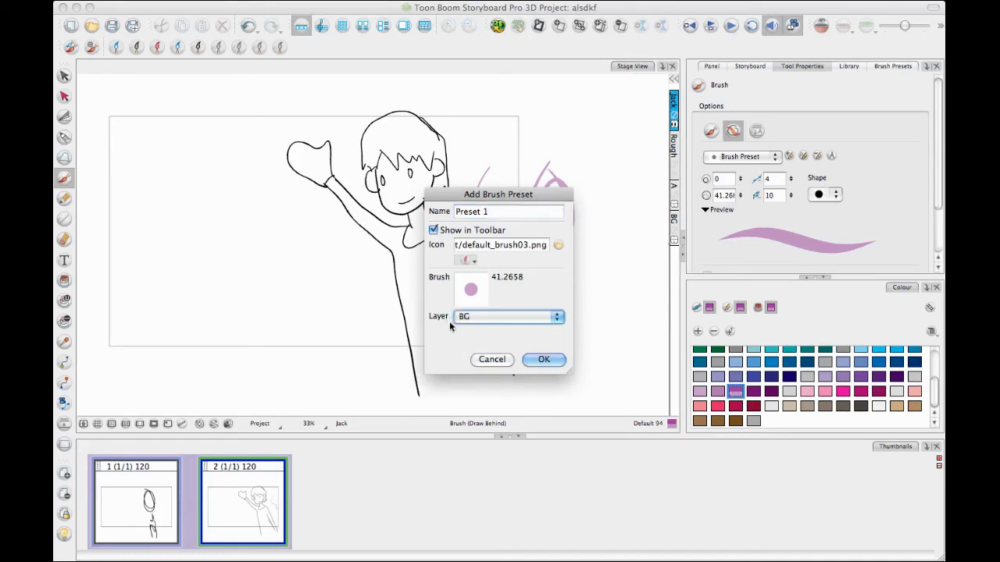
{"action": "left_click", "coordinate": [502, 316]}
{"action": "left_click", "coordinate": [486, 329]}
{"action": "key", "text": "Tab"}
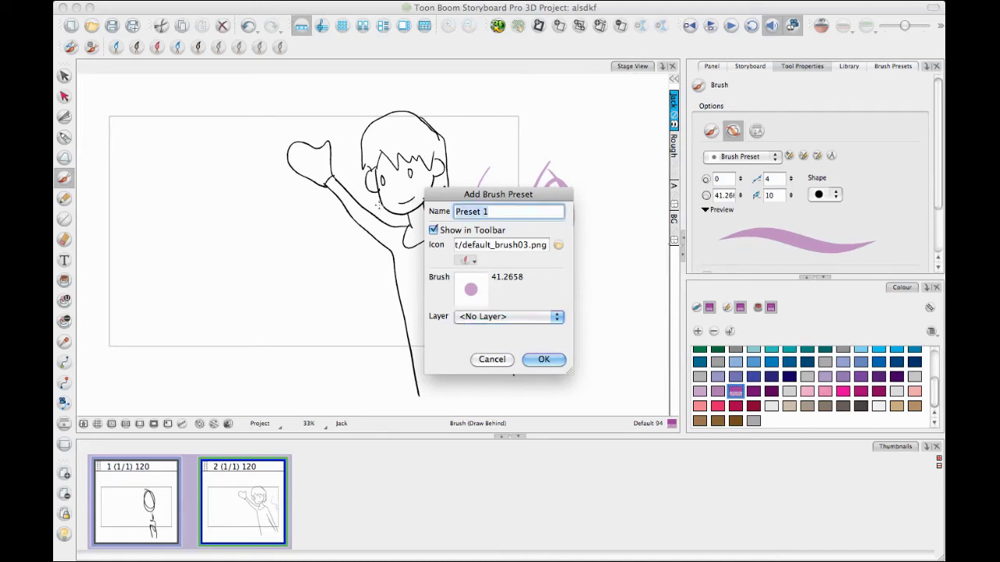
{"action": "key", "text": "BackSpace"}
{"action": "type", "text": "PurpleRough"}
{"action": "left_click", "coordinate": [547, 361]}
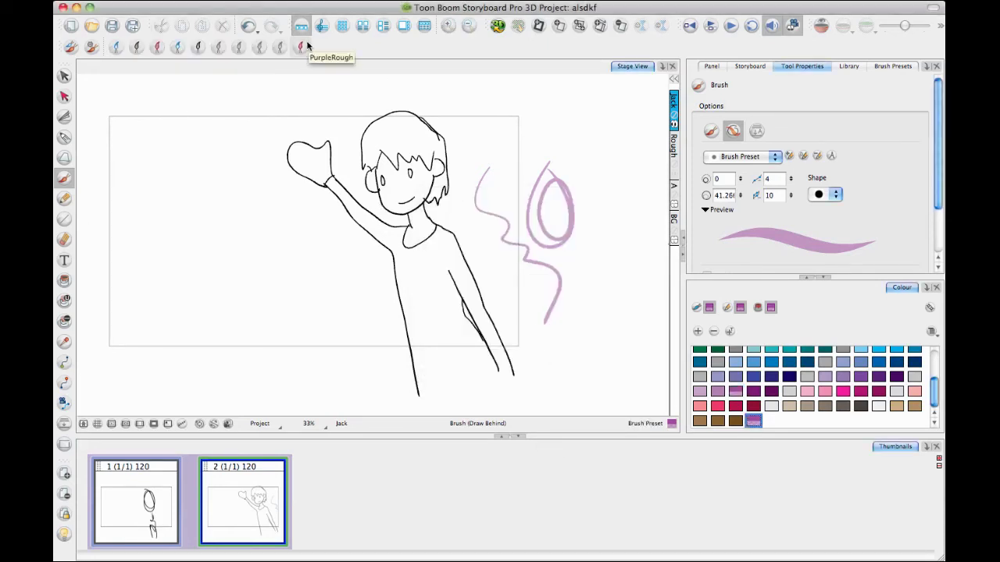
Step: Show the brush presets and sketch more purple test strokes around the ovals with the PurpleRough preset
{"action": "left_click", "coordinate": [892, 65]}
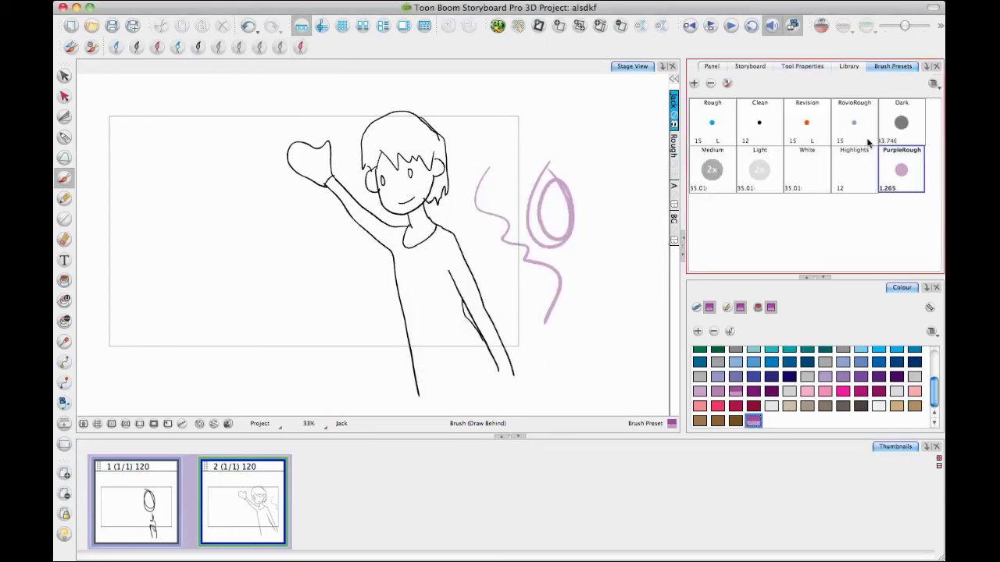
{"action": "left_click", "coordinate": [554, 254]}
{"action": "mouse_move", "coordinate": [569, 245]}
{"action": "left_mouse_down"}
{"action": "mouse_move", "coordinate": [577, 210]}
{"action": "mouse_move", "coordinate": [550, 173]}
{"action": "mouse_move", "coordinate": [581, 186]}
{"action": "mouse_move", "coordinate": [577, 211]}
{"action": "mouse_move", "coordinate": [571, 189]}
{"action": "mouse_move", "coordinate": [578, 225]}
{"action": "mouse_move", "coordinate": [559, 161]}
{"action": "mouse_move", "coordinate": [537, 181]}
{"action": "mouse_move", "coordinate": [538, 214]}
{"action": "mouse_move", "coordinate": [584, 209]}
{"action": "left_mouse_up"}
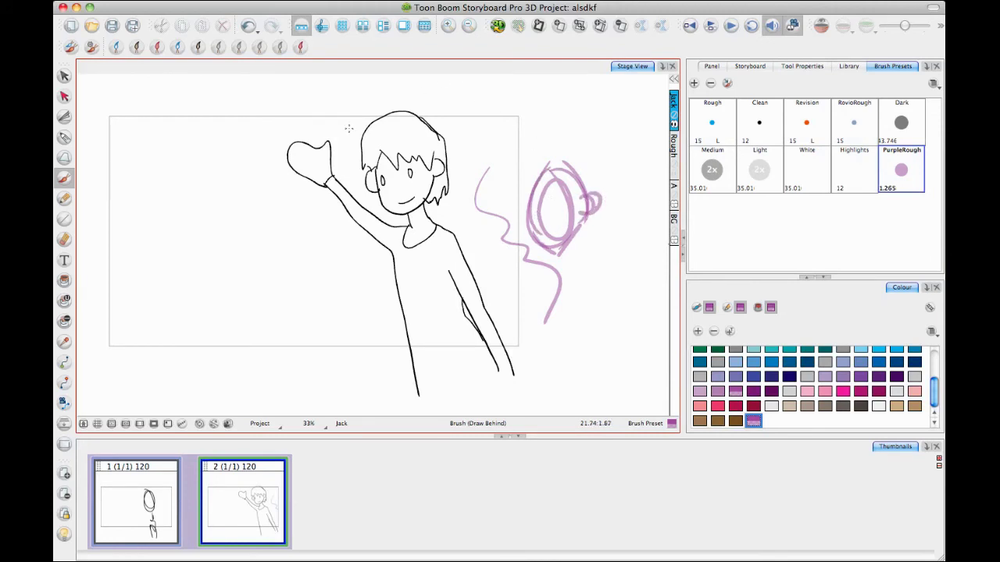
Step: Select all the purple test strokes beside the character and delete them
{"action": "left_click", "coordinate": [64, 76]}
{"action": "mouse_move", "coordinate": [619, 154]}
{"action": "left_mouse_down"}
{"action": "mouse_move", "coordinate": [496, 243]}
{"action": "mouse_move", "coordinate": [621, 285]}
{"action": "mouse_move", "coordinate": [547, 130]}
{"action": "left_mouse_up"}
{"action": "key", "text": "Delete"}
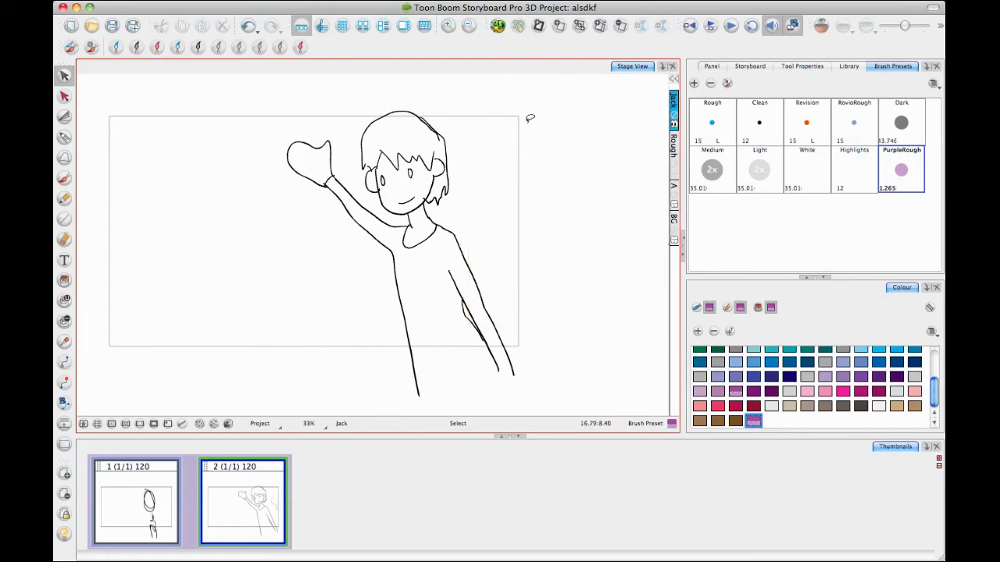
Step: Try a Dark preset shading stroke at the character's temple above the raised-arm-side ear, and undo it
{"action": "left_click", "coordinate": [899, 128]}
{"action": "left_click_drag", "start_coordinate": [424, 200], "coordinate": [421, 214]}
{"action": "key", "text": "2"}
{"action": "key", "text": "2"}
{"action": "key", "text": "2"}
{"action": "key", "text": "2"}
{"action": "key", "text": "2"}
{"action": "key", "text": "2"}
{"action": "left_click_drag", "start_coordinate": [432, 111], "coordinate": [367, 280]}
{"action": "mouse_move", "coordinate": [323, 201]}
{"action": "left_mouse_down"}
{"action": "mouse_move", "coordinate": [338, 131]}
{"action": "mouse_move", "coordinate": [306, 204]}
{"action": "mouse_move", "coordinate": [300, 168]}
{"action": "left_mouse_up"}
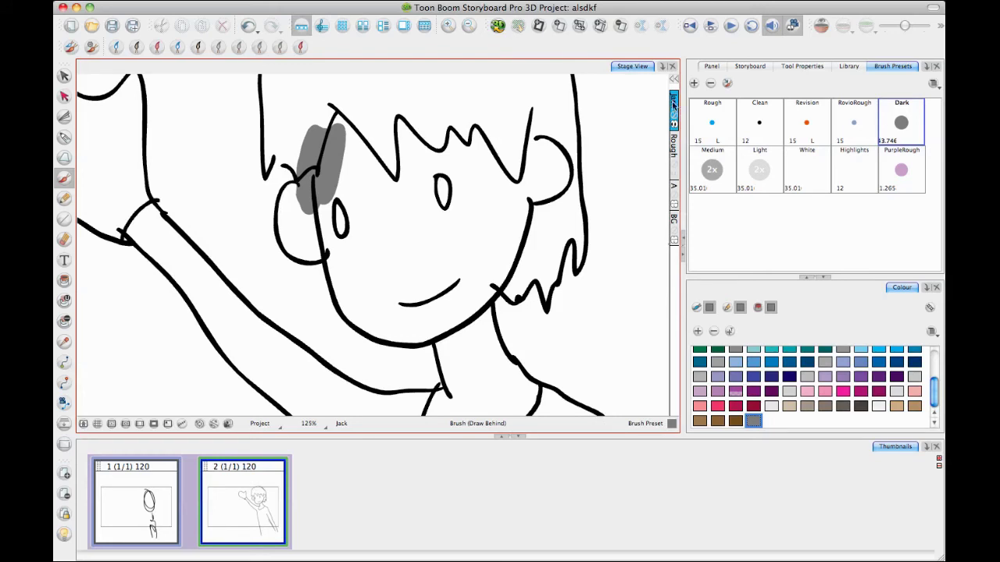
{"action": "left_click_drag", "start_coordinate": [678, 133], "coordinate": [669, 125]}
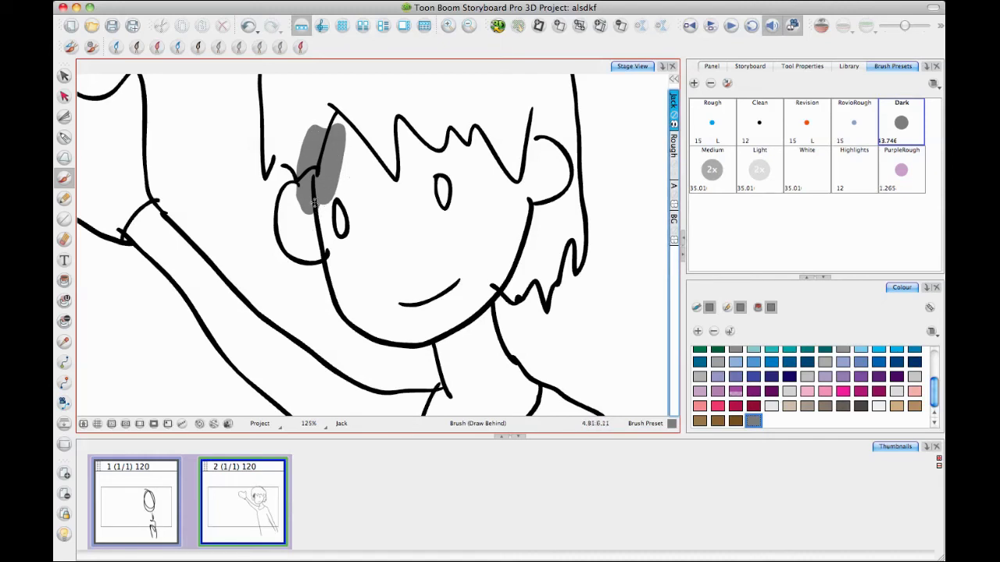
{"action": "key", "text": "super"}
{"action": "key", "text": "super+z"}
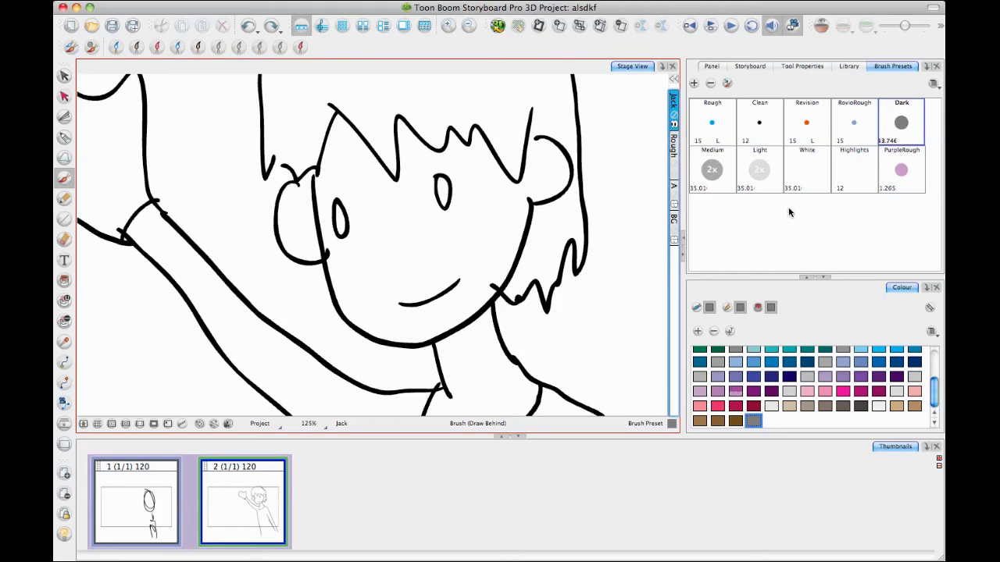
Step: Select the Medium brush preset, reduce its size, and shade the face along the lower edge of the fringe
{"action": "mouse_move", "coordinate": [459, 227]}
{"action": "left_mouse_down"}
{"action": "mouse_move", "coordinate": [575, 179]}
{"action": "mouse_move", "coordinate": [425, 293]}
{"action": "left_mouse_up"}
{"action": "key", "text": "1"}
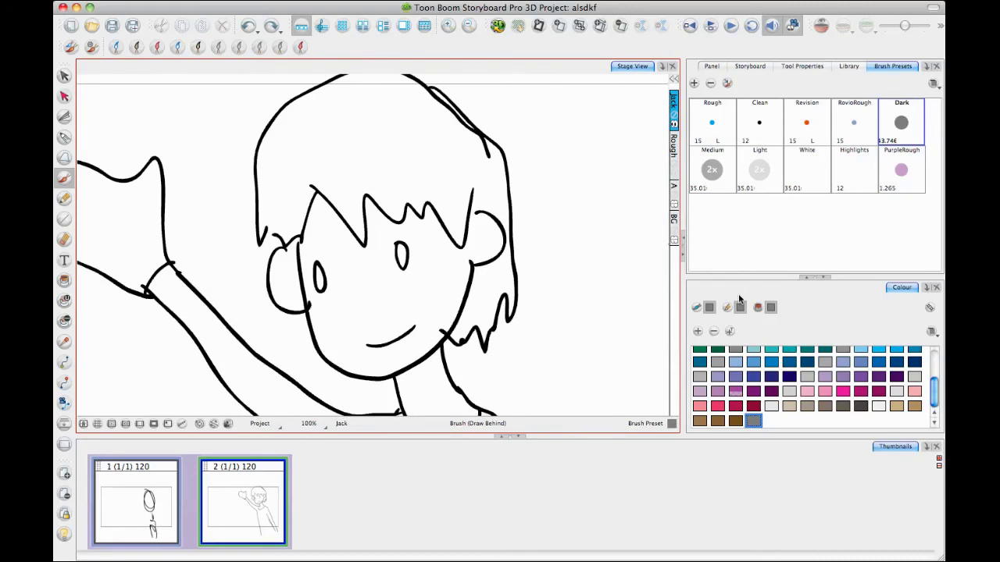
{"action": "left_click", "coordinate": [707, 178]}
{"action": "mouse_move", "coordinate": [424, 247]}
{"action": "left_mouse_down"}
{"action": "mouse_move", "coordinate": [445, 233]}
{"action": "mouse_move", "coordinate": [405, 247]}
{"action": "mouse_move", "coordinate": [383, 243]}
{"action": "left_mouse_up"}
{"action": "key", "text": "2"}
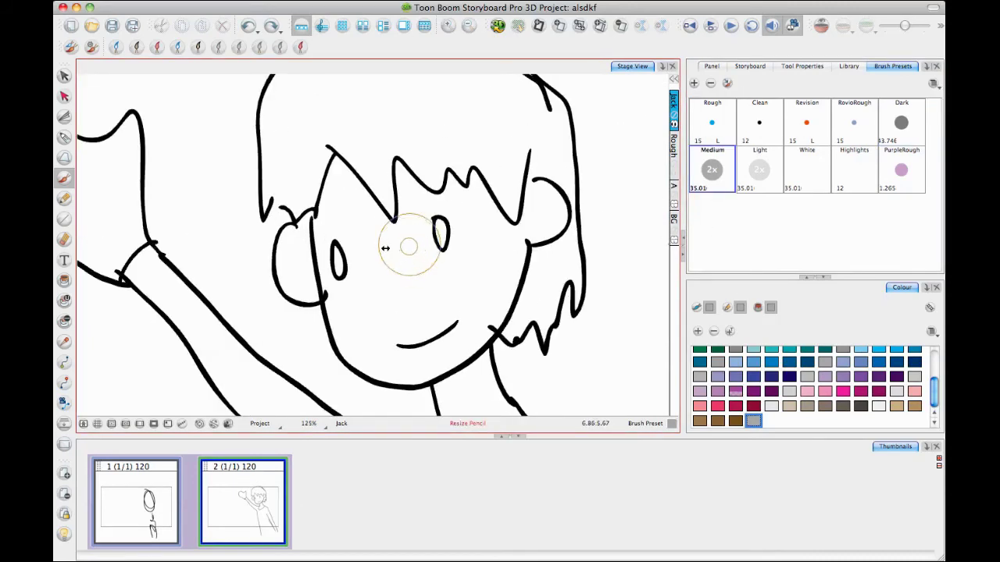
{"action": "left_click_drag", "start_coordinate": [309, 234], "coordinate": [335, 156]}
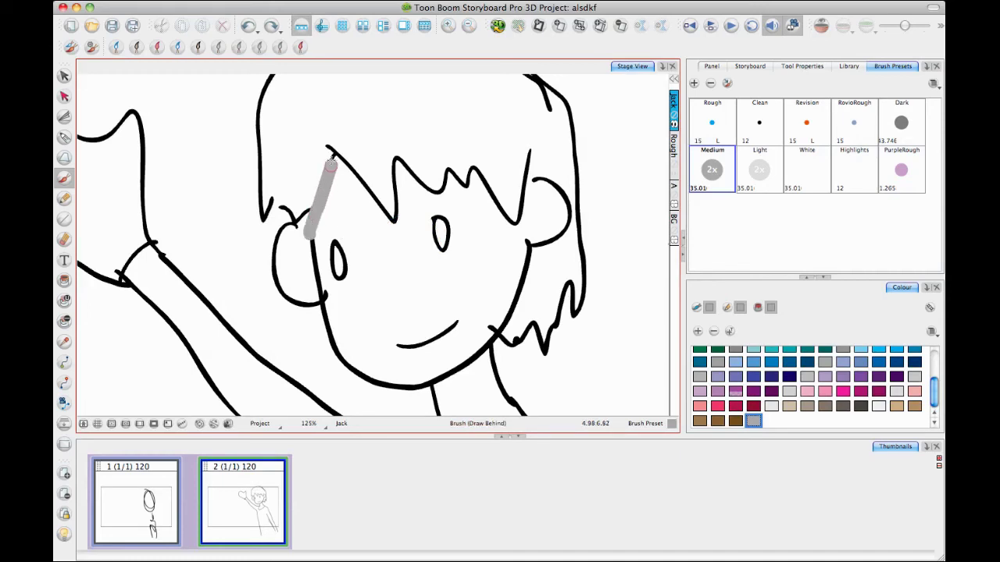
{"action": "mouse_move", "coordinate": [395, 220]}
{"action": "left_mouse_down"}
{"action": "mouse_move", "coordinate": [399, 161]}
{"action": "mouse_move", "coordinate": [437, 192]}
{"action": "mouse_move", "coordinate": [484, 178]}
{"action": "mouse_move", "coordinate": [516, 219]}
{"action": "left_mouse_up"}
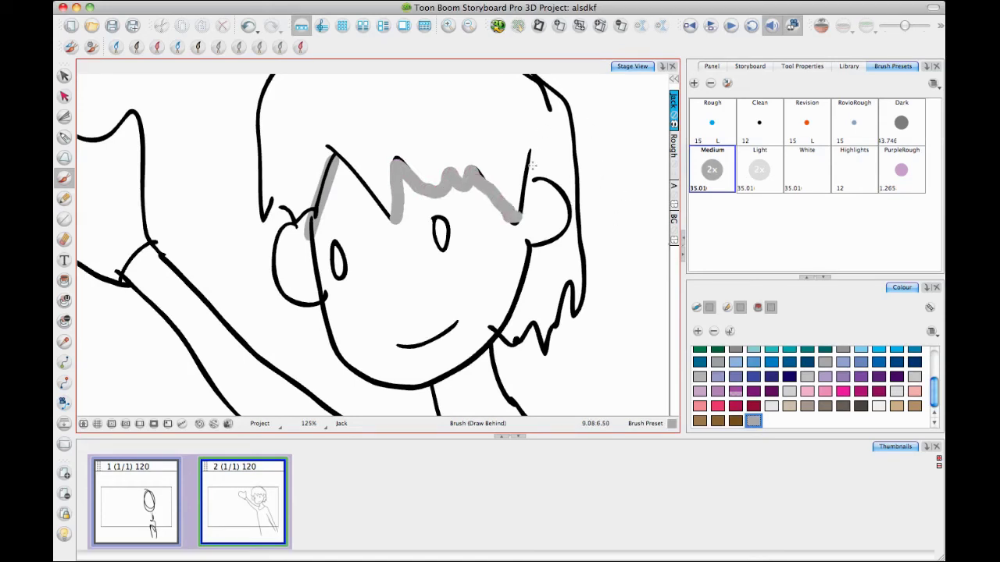
Step: Shade the neck directly beneath the jawline with the Medium grey brush
{"action": "scroll", "coordinate": [469, 250], "scroll_direction": "down", "scroll_amount": 4}
{"action": "left_click_drag", "start_coordinate": [422, 263], "coordinate": [479, 224]}
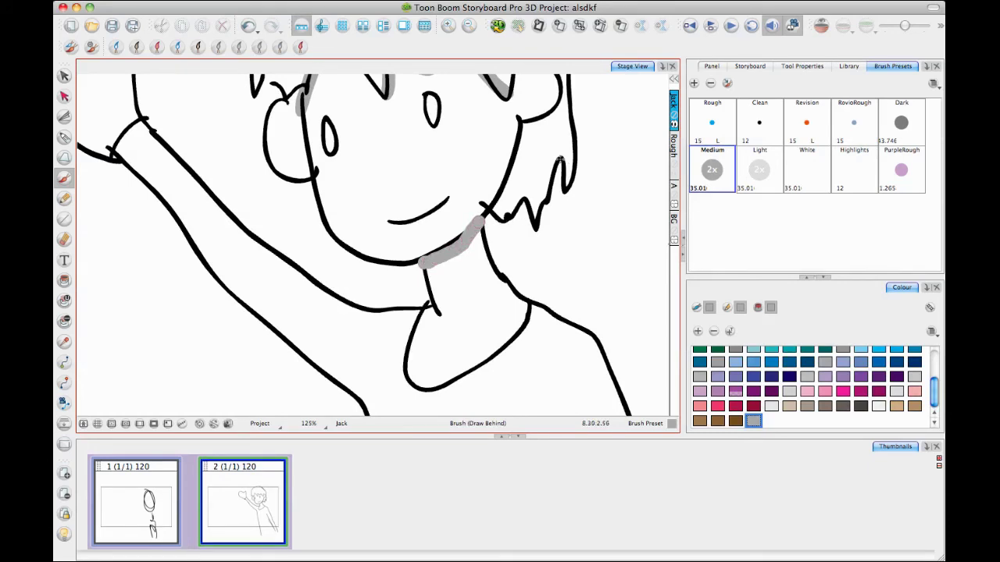
{"action": "scroll", "coordinate": [529, 151], "scroll_direction": "up", "scroll_amount": 2}
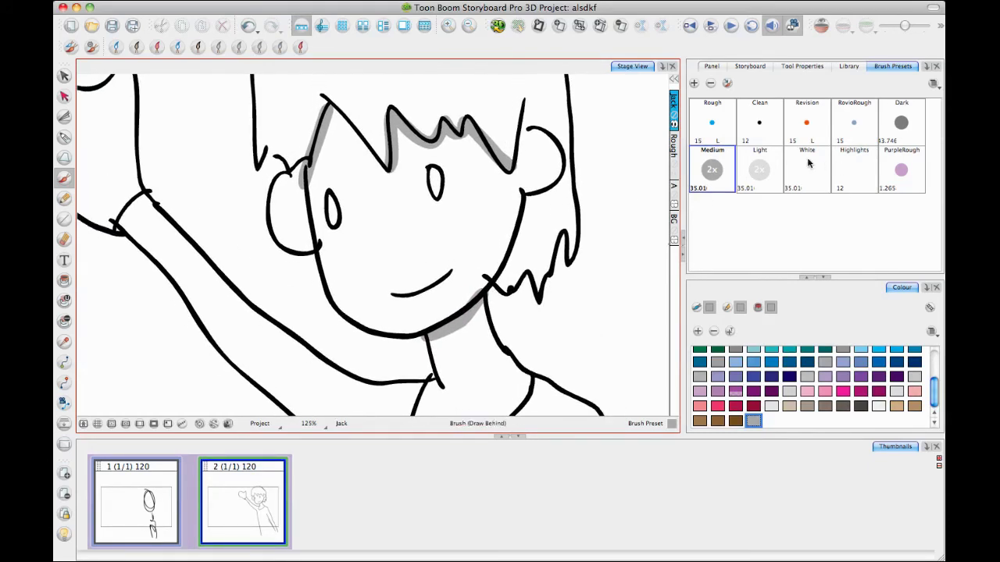
Step: Select the Light brush preset, resize it, and shade the side of the face on the lowered-arm side
{"action": "left_click", "coordinate": [761, 171]}
{"action": "key", "text": "o"}
{"action": "left_click_drag", "start_coordinate": [498, 191], "coordinate": [484, 184]}
{"action": "mouse_move", "coordinate": [473, 143]}
{"action": "left_mouse_down"}
{"action": "mouse_move", "coordinate": [494, 254]}
{"action": "mouse_move", "coordinate": [522, 147]}
{"action": "left_mouse_up"}
{"action": "mouse_move", "coordinate": [575, 189]}
{"action": "left_mouse_down"}
{"action": "mouse_move", "coordinate": [580, 228]}
{"action": "mouse_move", "coordinate": [575, 201]}
{"action": "left_mouse_up"}
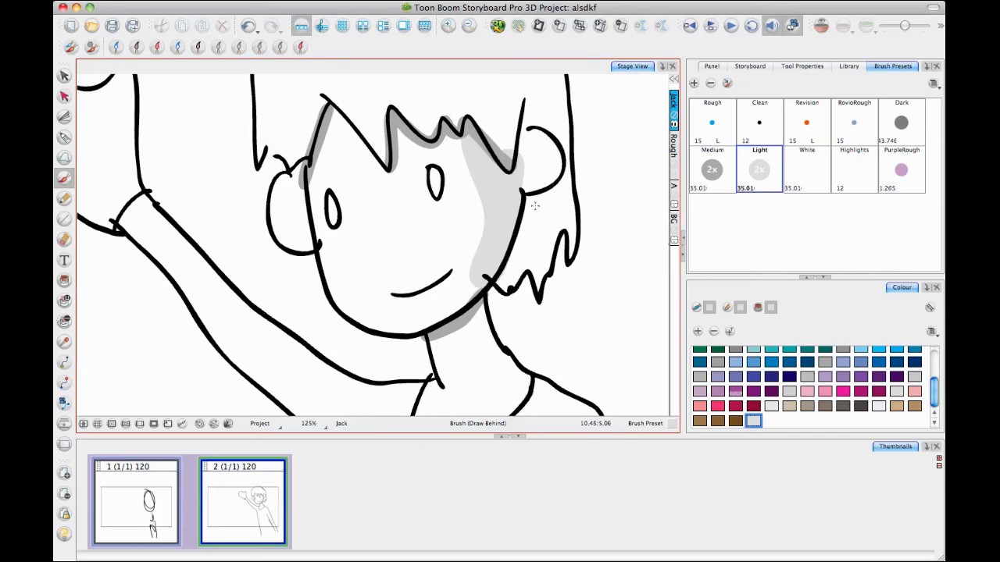
Step: Shade the torso along the inner side of the lowered arm with the Light brush
{"action": "key", "text": "2"}
{"action": "key", "text": "2"}
{"action": "key", "text": "2"}
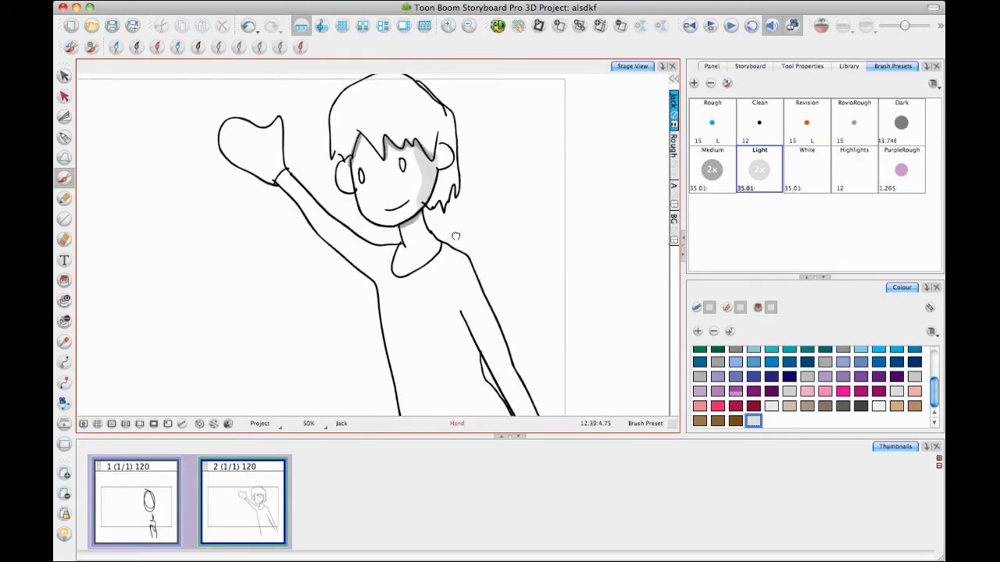
{"action": "scroll", "coordinate": [456, 281], "scroll_direction": "down", "scroll_amount": 5}
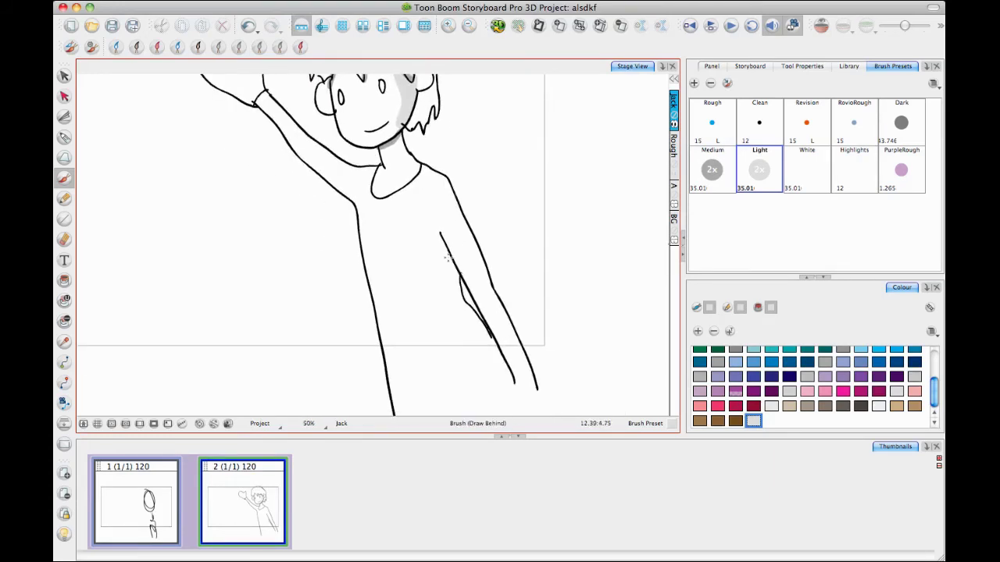
{"action": "mouse_move", "coordinate": [440, 237]}
{"action": "left_mouse_down"}
{"action": "mouse_move", "coordinate": [454, 293]}
{"action": "mouse_move", "coordinate": [492, 349]}
{"action": "mouse_move", "coordinate": [502, 388]}
{"action": "left_mouse_up"}
{"action": "left_click_drag", "start_coordinate": [456, 271], "coordinate": [456, 273]}
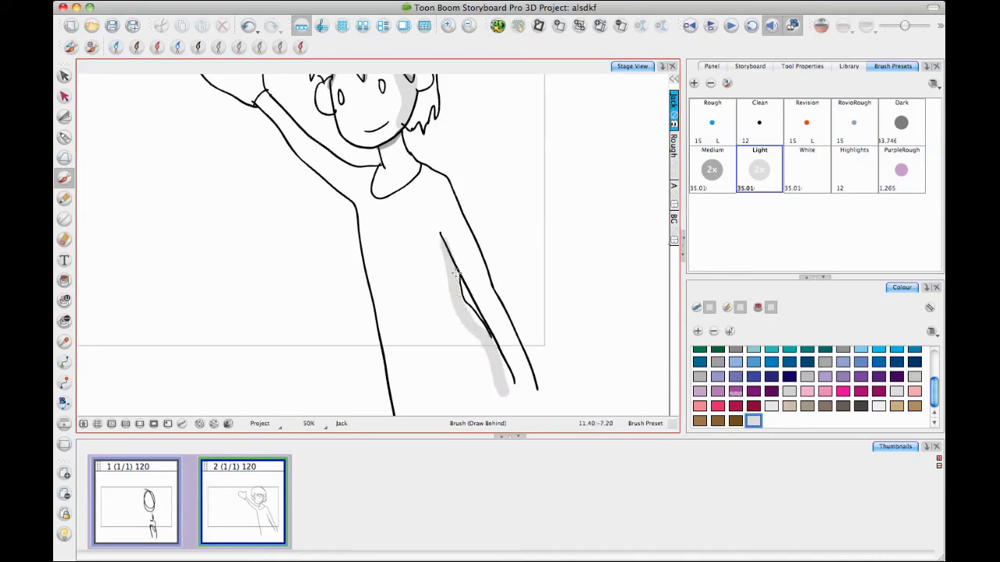
{"action": "left_click_drag", "start_coordinate": [476, 321], "coordinate": [508, 391]}
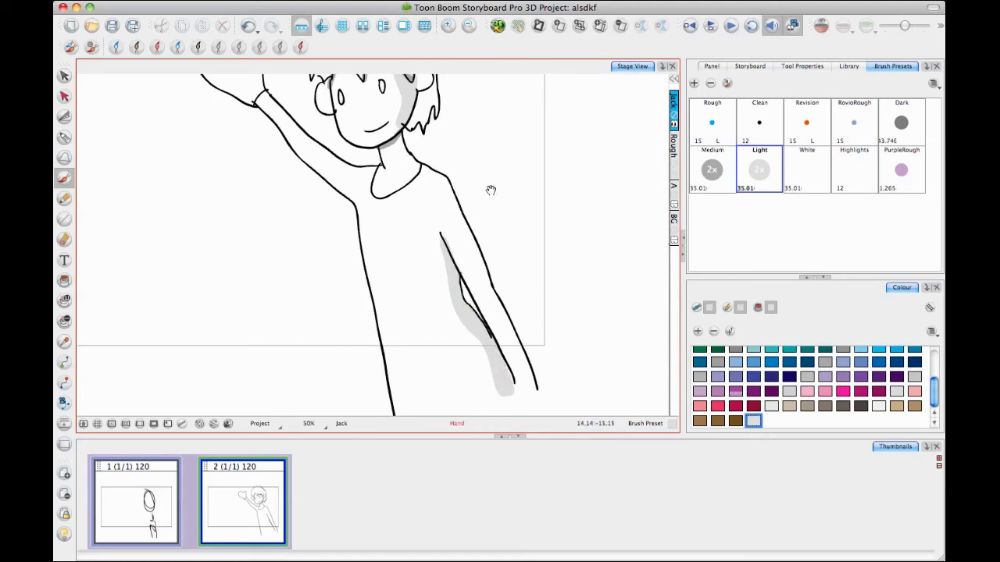
Step: Shade the neck below the chin and the lowered arm's outer edge from shoulder to wrist with the Light brush
{"action": "scroll", "coordinate": [492, 192], "scroll_direction": "up", "scroll_amount": 5}
{"action": "scroll", "coordinate": [492, 192], "scroll_direction": "left", "scroll_amount": 5}
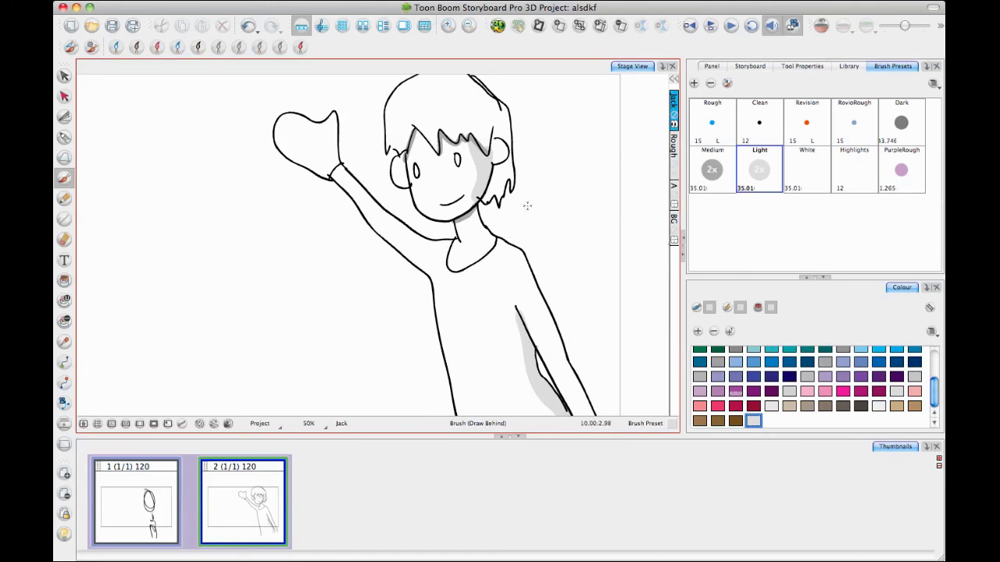
{"action": "scroll", "coordinate": [516, 203], "scroll_direction": "down", "scroll_amount": 2}
{"action": "scroll", "coordinate": [515, 203], "scroll_direction": "right", "scroll_amount": 3}
{"action": "left_click_drag", "start_coordinate": [418, 192], "coordinate": [428, 181]}
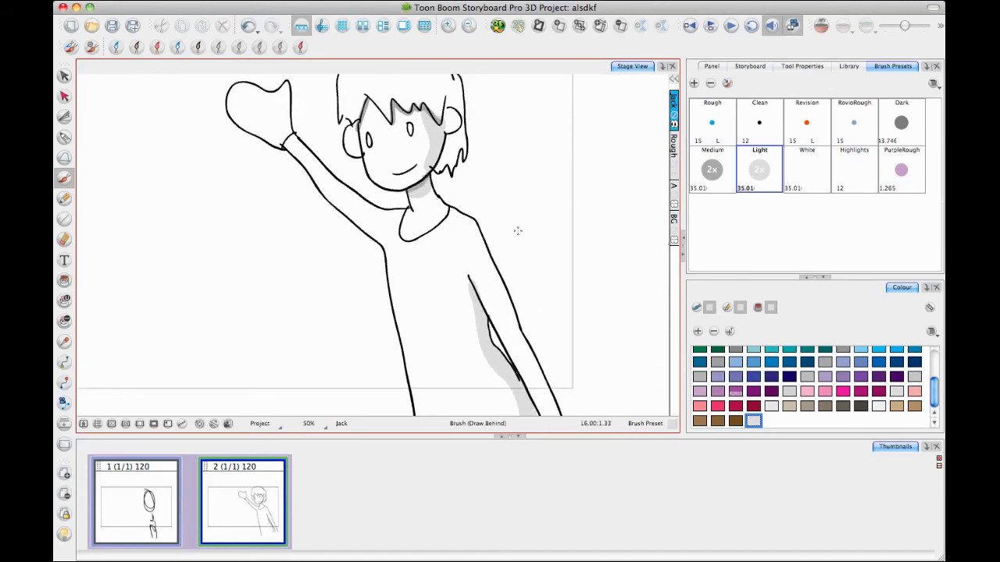
{"action": "scroll", "coordinate": [520, 227], "scroll_direction": "down", "scroll_amount": 1}
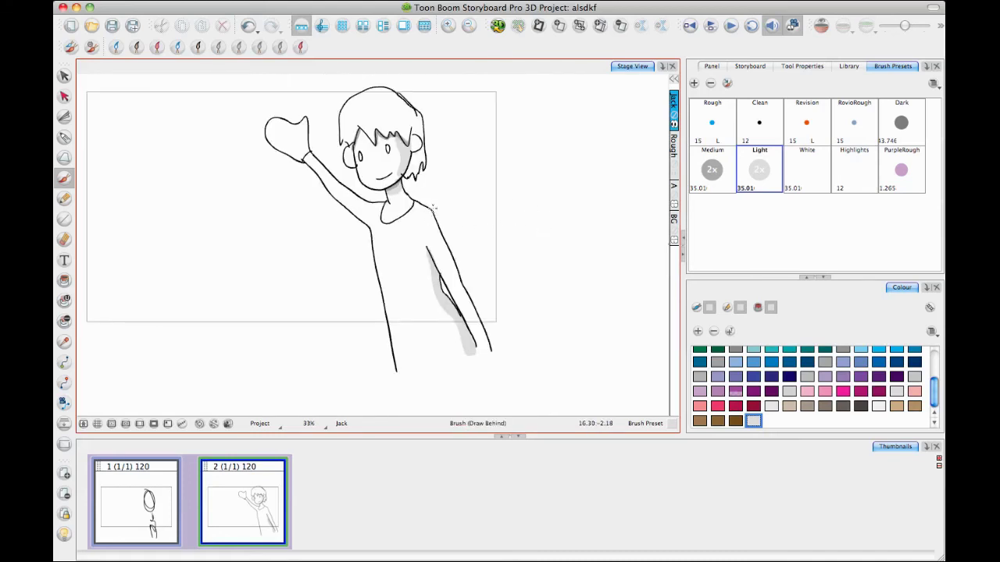
{"action": "mouse_move", "coordinate": [431, 214]}
{"action": "left_mouse_down"}
{"action": "mouse_move", "coordinate": [492, 355]}
{"action": "mouse_move", "coordinate": [488, 369]}
{"action": "mouse_move", "coordinate": [505, 288]}
{"action": "mouse_move", "coordinate": [477, 327]}
{"action": "mouse_move", "coordinate": [496, 361]}
{"action": "left_mouse_up"}
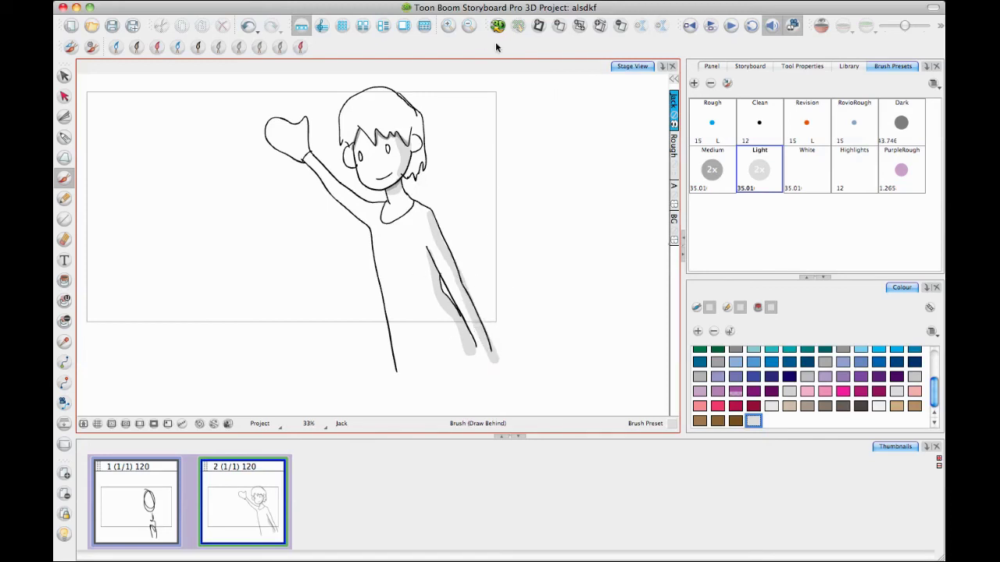
Step: Create a blank panel after the waving character's panel in scene 2 and turn on onion skin for reference
{"action": "mouse_move", "coordinate": [456, 219]}
{"action": "left_mouse_down"}
{"action": "mouse_move", "coordinate": [526, 224]}
{"action": "mouse_move", "coordinate": [508, 241]}
{"action": "left_mouse_up"}
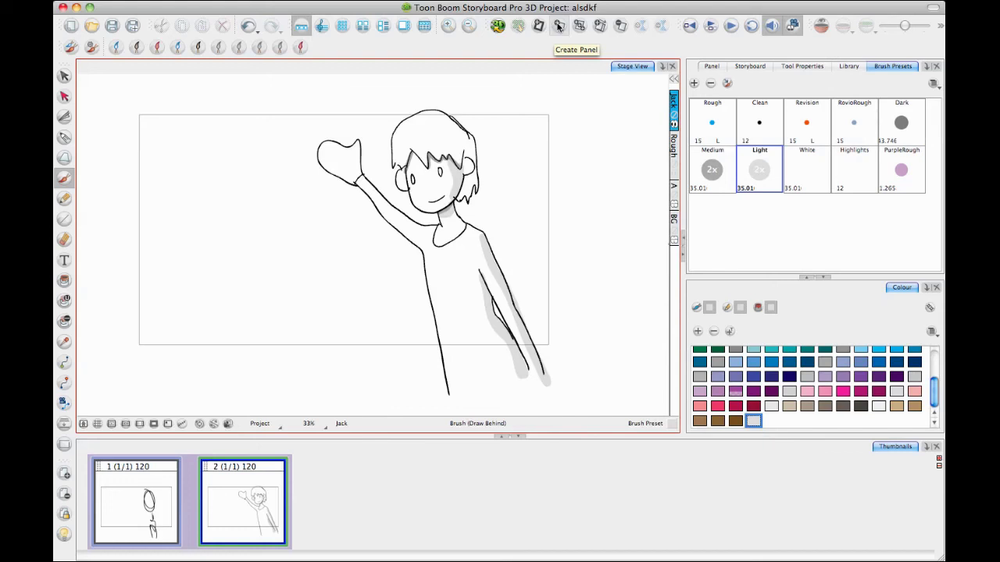
{"action": "left_click", "coordinate": [559, 27]}
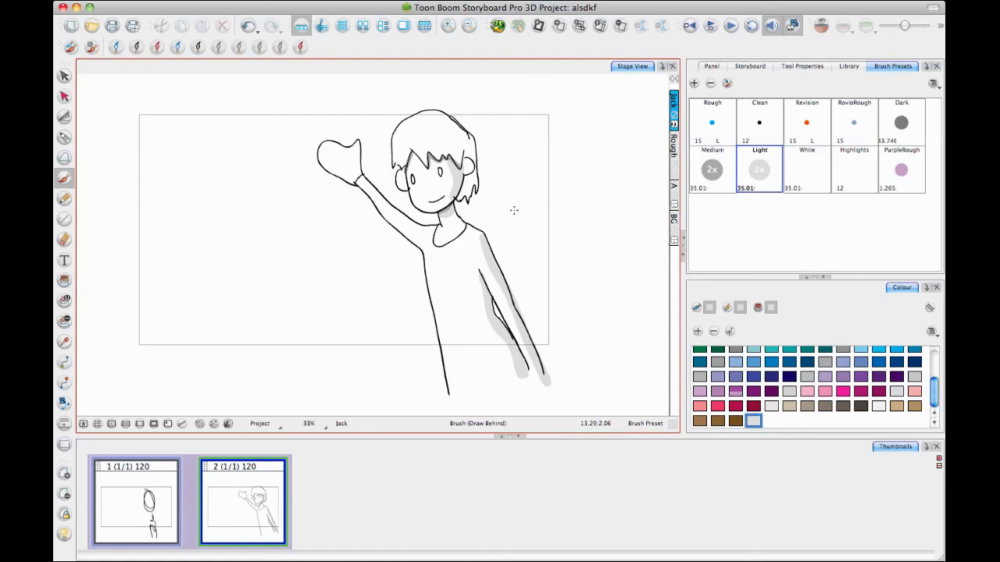
{"action": "left_click", "coordinate": [557, 28]}
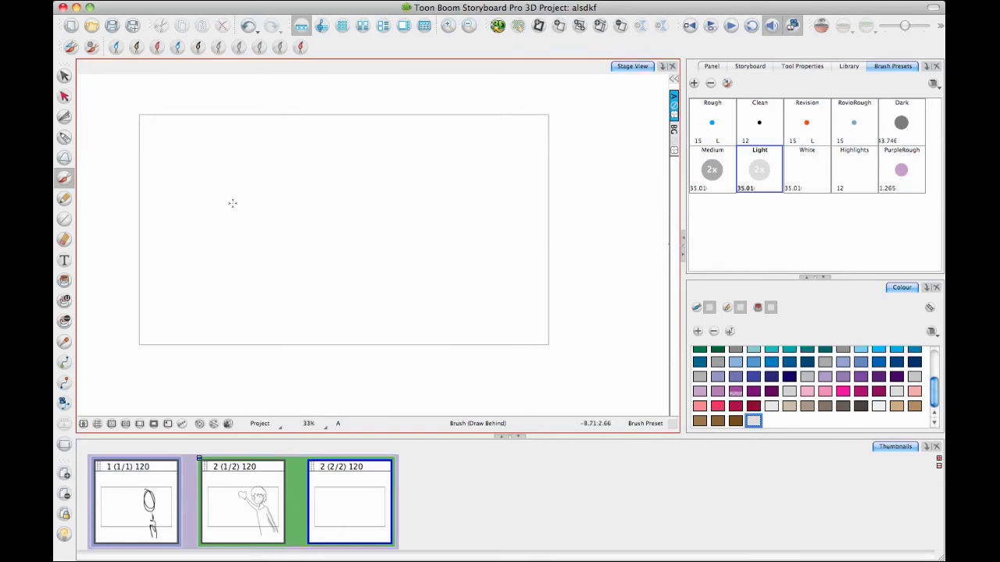
{"action": "left_click", "coordinate": [823, 28]}
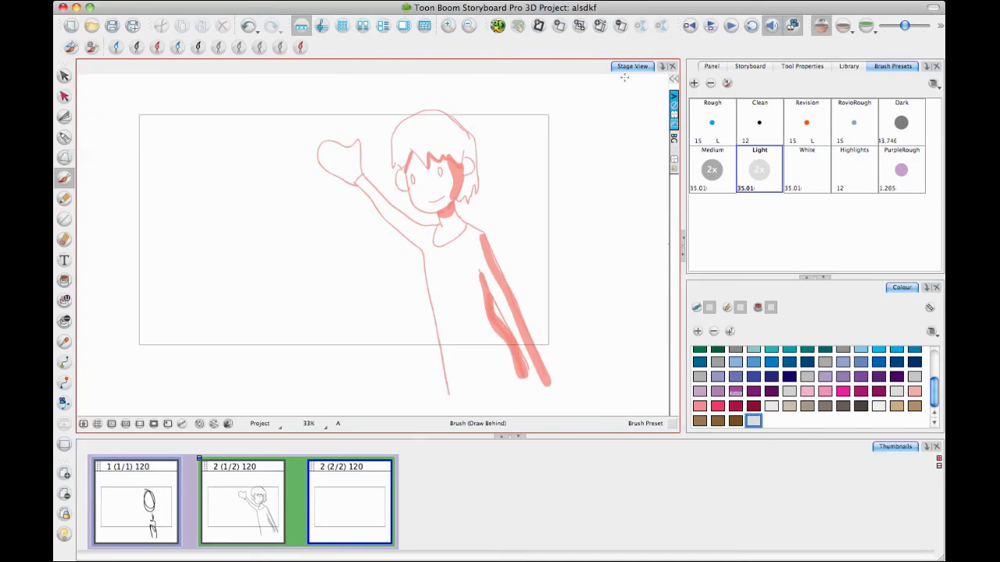
Step: Rough out the character's side-facing head, torso and arms over the onion skin with the Rough brush, and turn onion skin off
{"action": "left_click", "coordinate": [711, 115]}
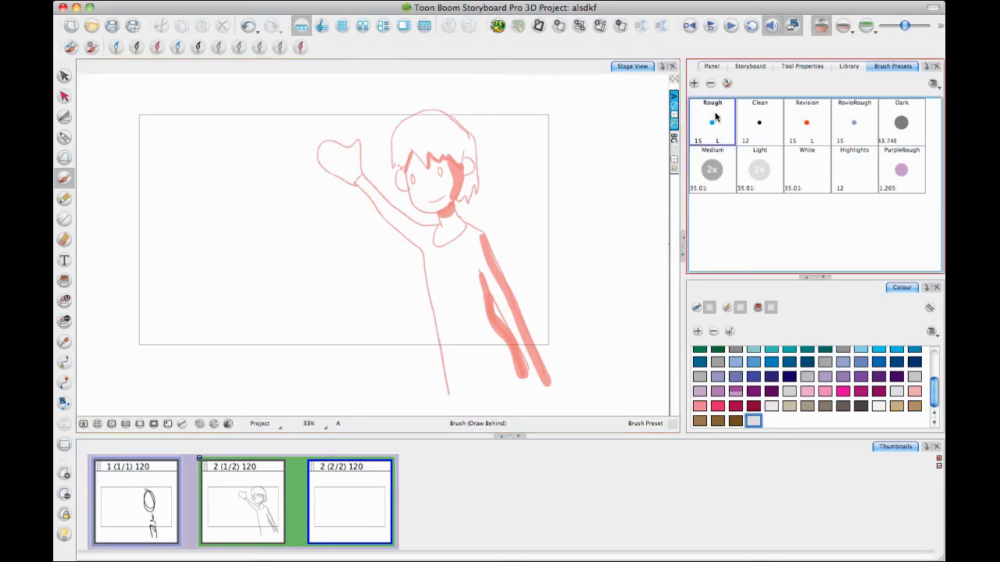
{"action": "mouse_move", "coordinate": [455, 192]}
{"action": "left_mouse_down"}
{"action": "mouse_move", "coordinate": [437, 216]}
{"action": "mouse_move", "coordinate": [451, 216]}
{"action": "mouse_move", "coordinate": [499, 262]}
{"action": "mouse_move", "coordinate": [502, 395]}
{"action": "left_mouse_up"}
{"action": "left_click_drag", "start_coordinate": [435, 211], "coordinate": [450, 353]}
{"action": "left_click_drag", "start_coordinate": [441, 272], "coordinate": [448, 355]}
{"action": "mouse_move", "coordinate": [457, 194]}
{"action": "left_mouse_down"}
{"action": "mouse_move", "coordinate": [489, 125]}
{"action": "mouse_move", "coordinate": [478, 189]}
{"action": "left_mouse_up"}
{"action": "mouse_move", "coordinate": [489, 120]}
{"action": "left_mouse_down"}
{"action": "mouse_move", "coordinate": [502, 153]}
{"action": "mouse_move", "coordinate": [442, 150]}
{"action": "mouse_move", "coordinate": [448, 171]}
{"action": "mouse_move", "coordinate": [493, 170]}
{"action": "left_mouse_up"}
{"action": "mouse_move", "coordinate": [434, 215]}
{"action": "left_mouse_down"}
{"action": "mouse_move", "coordinate": [396, 336]}
{"action": "mouse_move", "coordinate": [413, 278]}
{"action": "mouse_move", "coordinate": [393, 392]}
{"action": "left_mouse_up"}
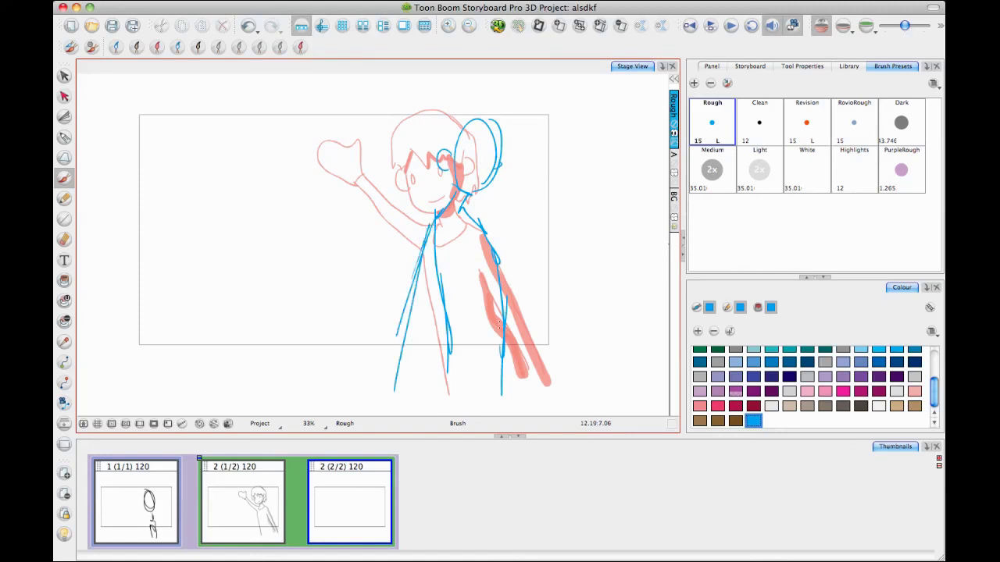
{"action": "mouse_move", "coordinate": [450, 178]}
{"action": "left_mouse_down"}
{"action": "mouse_move", "coordinate": [423, 148]}
{"action": "mouse_move", "coordinate": [449, 115]}
{"action": "mouse_move", "coordinate": [498, 135]}
{"action": "left_mouse_up"}
{"action": "left_click", "coordinate": [808, 25]}
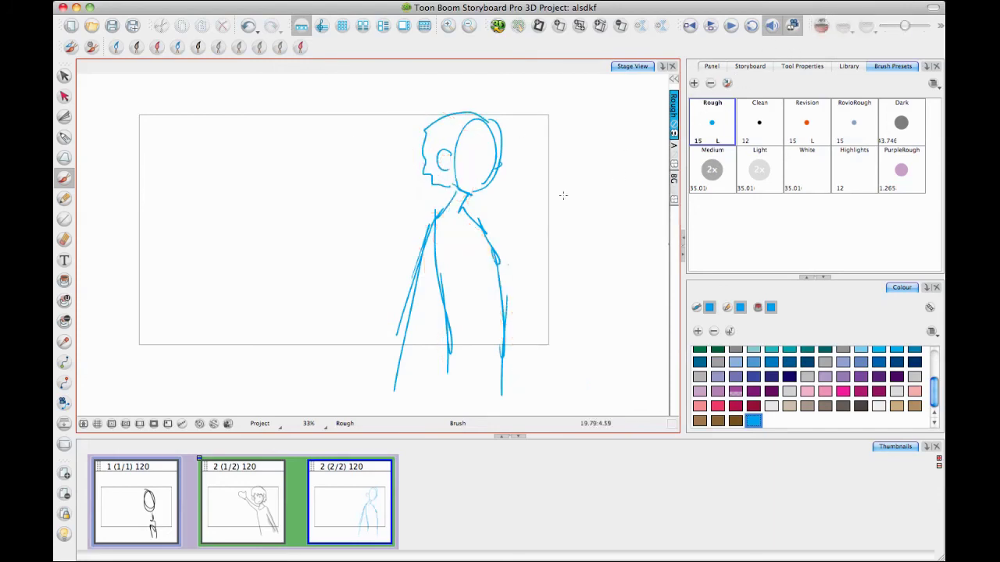
Step: Flip back and forth between the two panels of scene 2 to compare the waving and side-facing poses
{"action": "left_click", "coordinate": [263, 508]}
{"action": "key", "text": "g"}
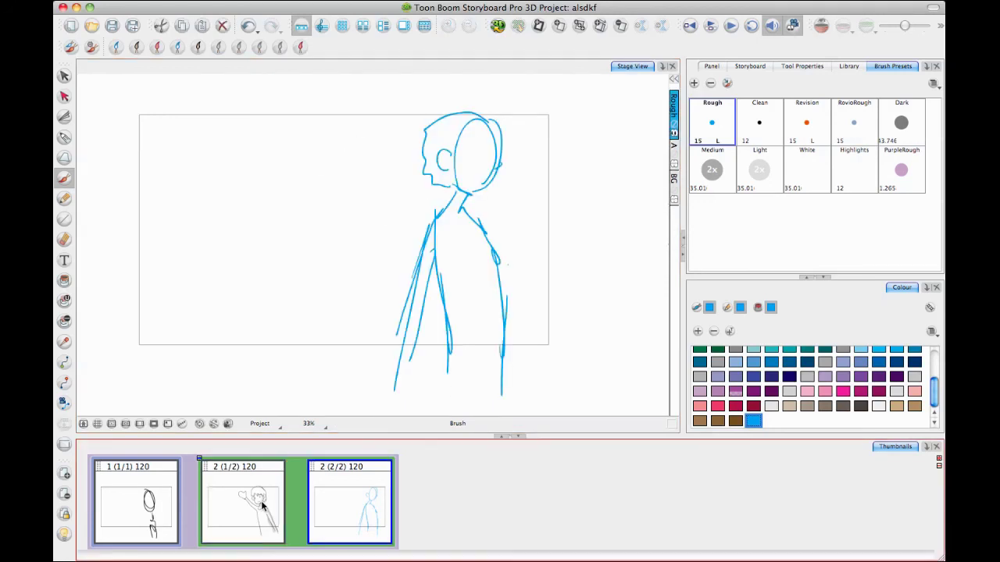
{"action": "key", "text": "f"}
{"action": "key", "text": "g"}
{"action": "key", "text": "f"}
{"action": "key", "text": "g"}
{"action": "key", "text": "f"}
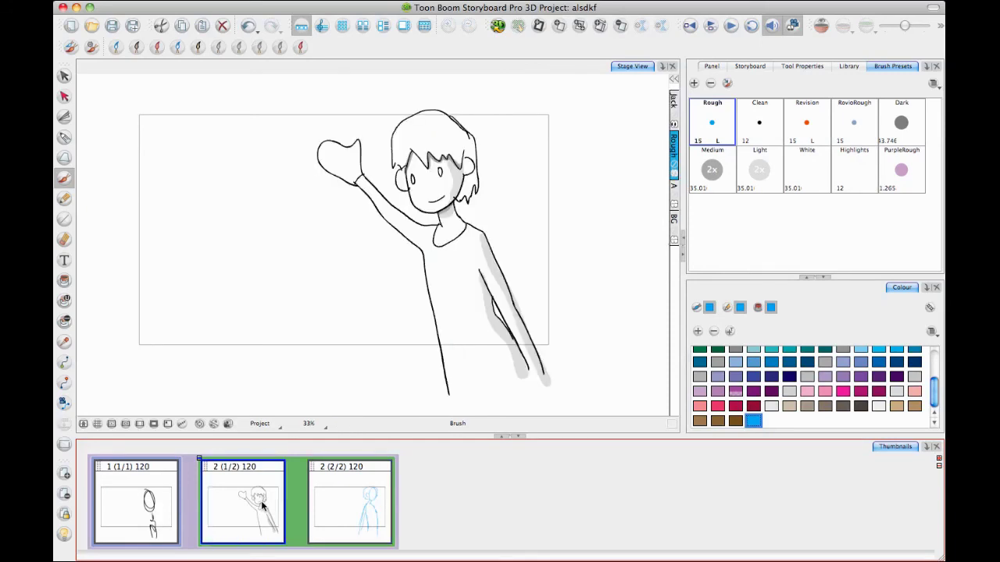
{"action": "key", "text": "g"}
{"action": "key", "text": "f"}
{"action": "key", "text": "g"}
{"action": "key", "text": "f"}
{"action": "key", "text": "g"}
{"action": "key", "text": "f"}
{"action": "key", "text": "f"}
{"action": "key", "text": "g"}
{"action": "key", "text": "g"}
{"action": "key", "text": "f"}
{"action": "key", "text": "f"}
{"action": "key", "text": "g"}
{"action": "key", "text": "g"}
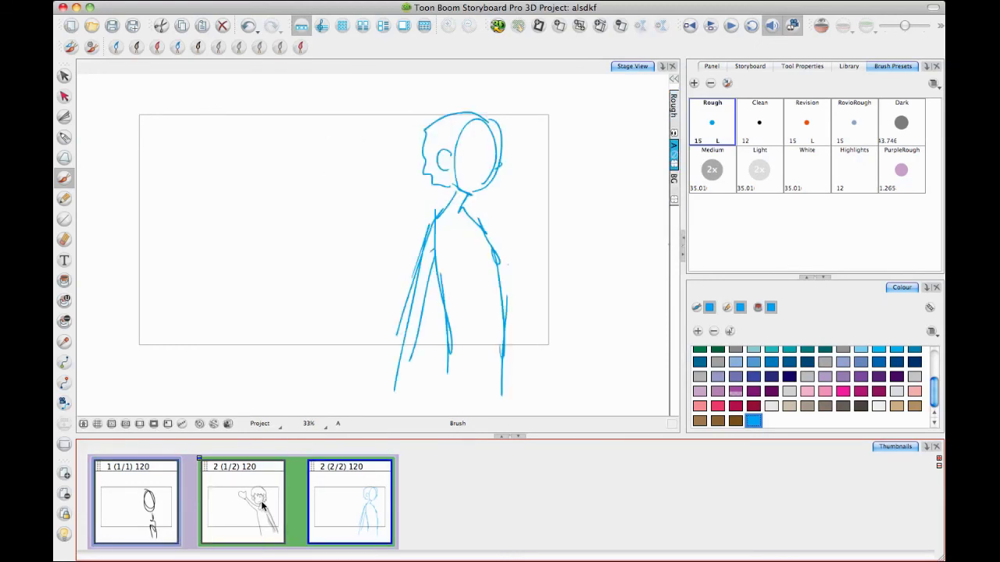